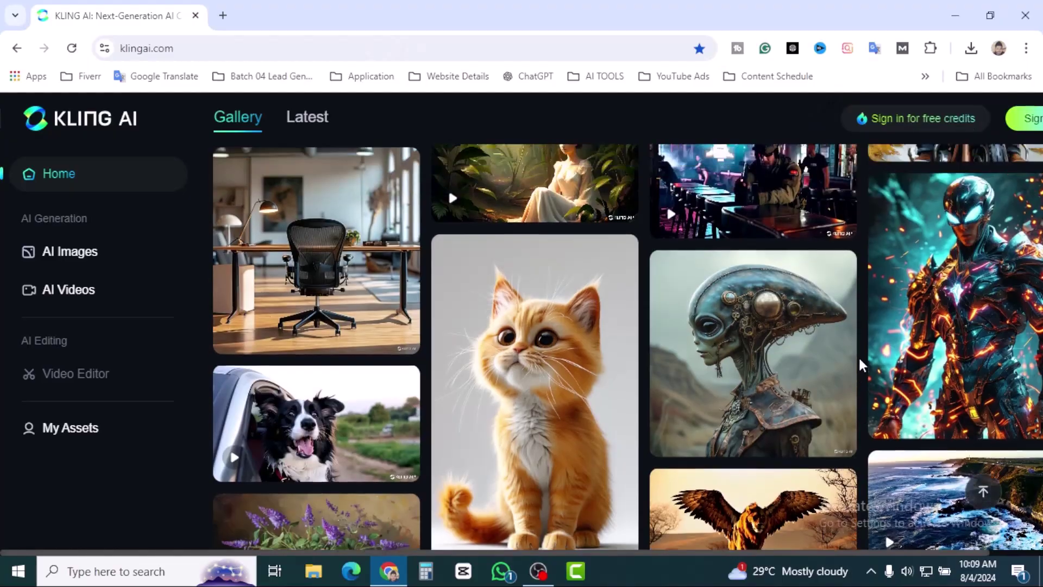
- Scroll the Gallery until the portrait of the woman with red blossoms is in view
scroll(858, 356, "down", 3)
scroll(858, 357, "down", 1)
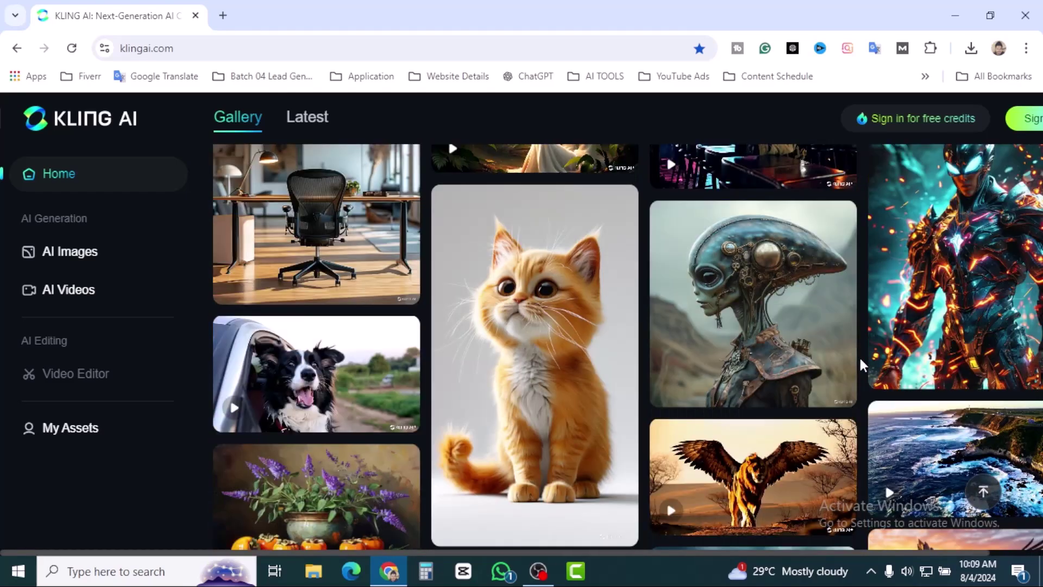
scroll(858, 355, "up", 5)
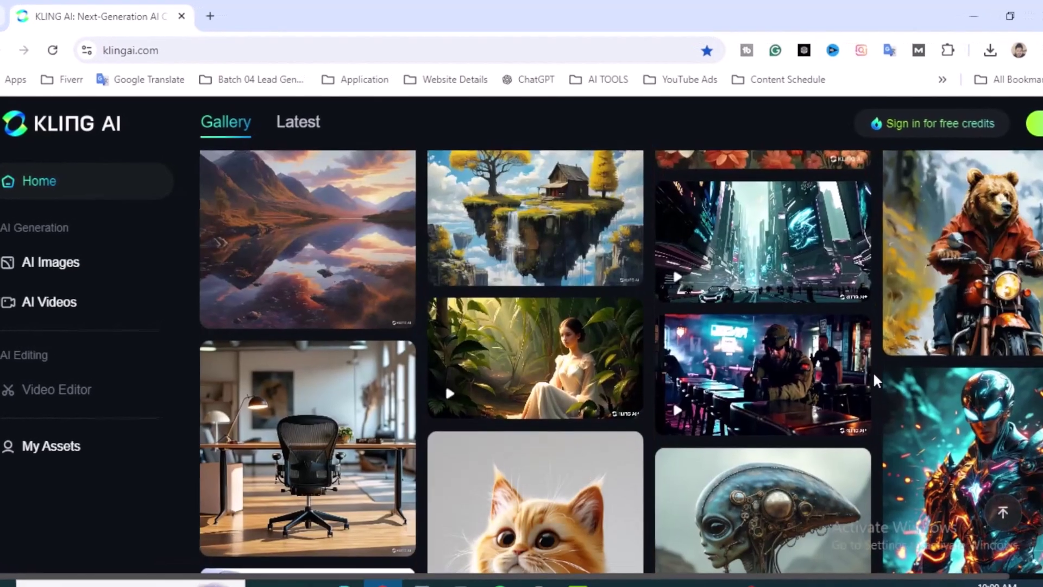
scroll(876, 374, "up", 10)
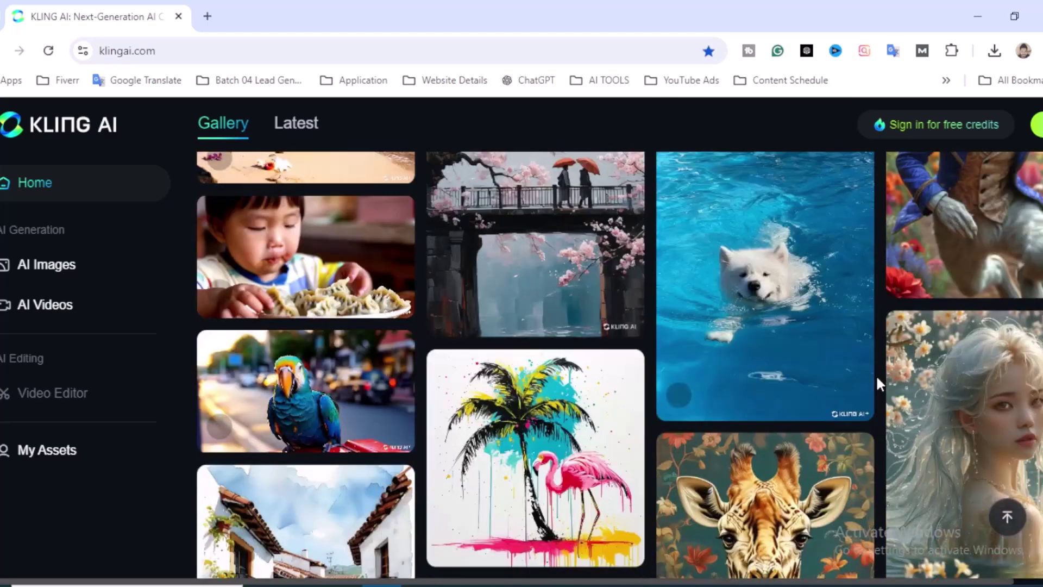
scroll(876, 374, "up", 1)
scroll(876, 373, "up", 8)
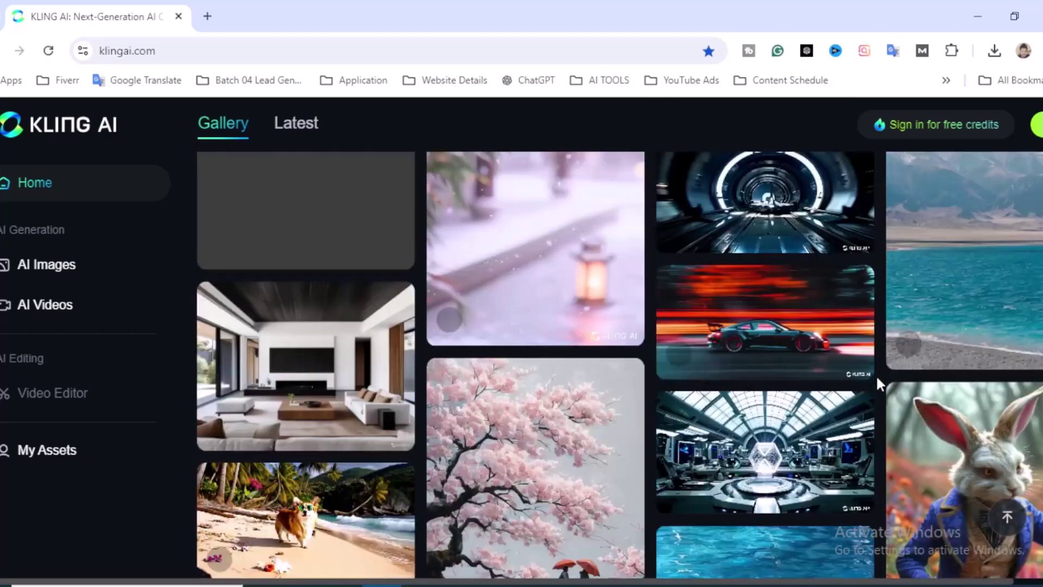
scroll(878, 384, "up", 5)
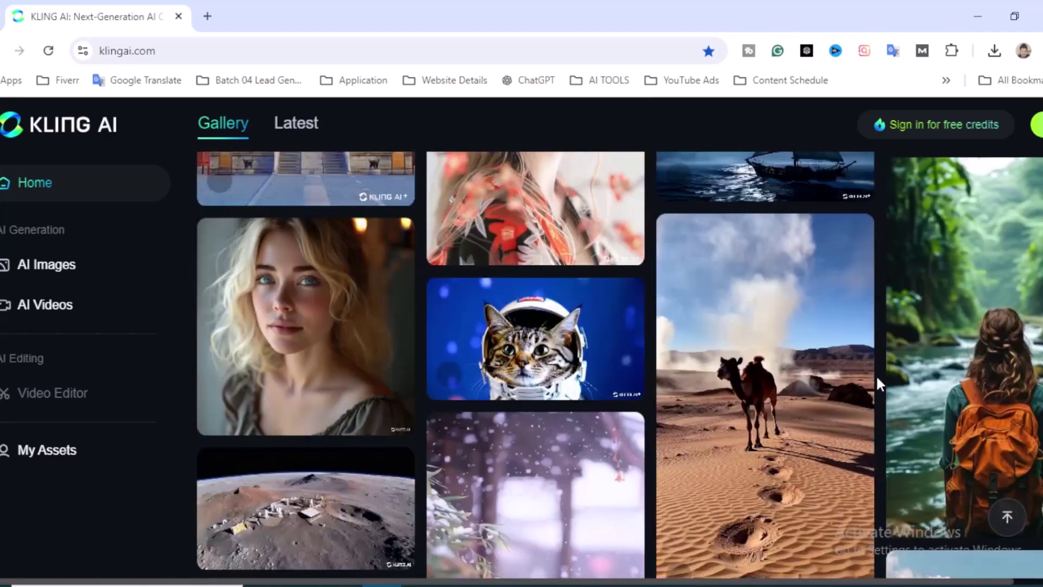
scroll(882, 424, "up", 3)
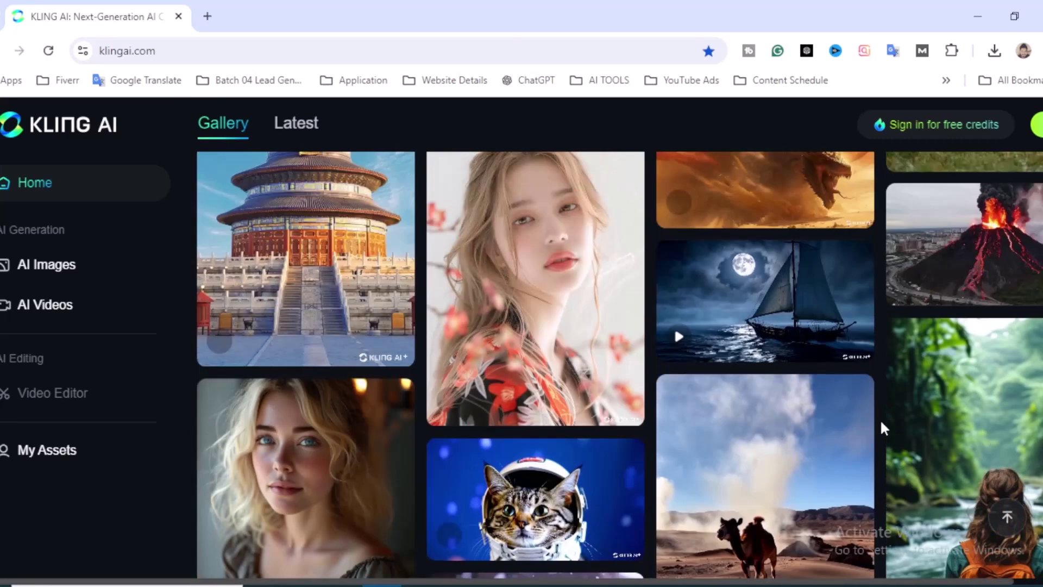
- Open the woman portrait video's details, read its prompt, and check the download progress
mouse_move(583, 318)
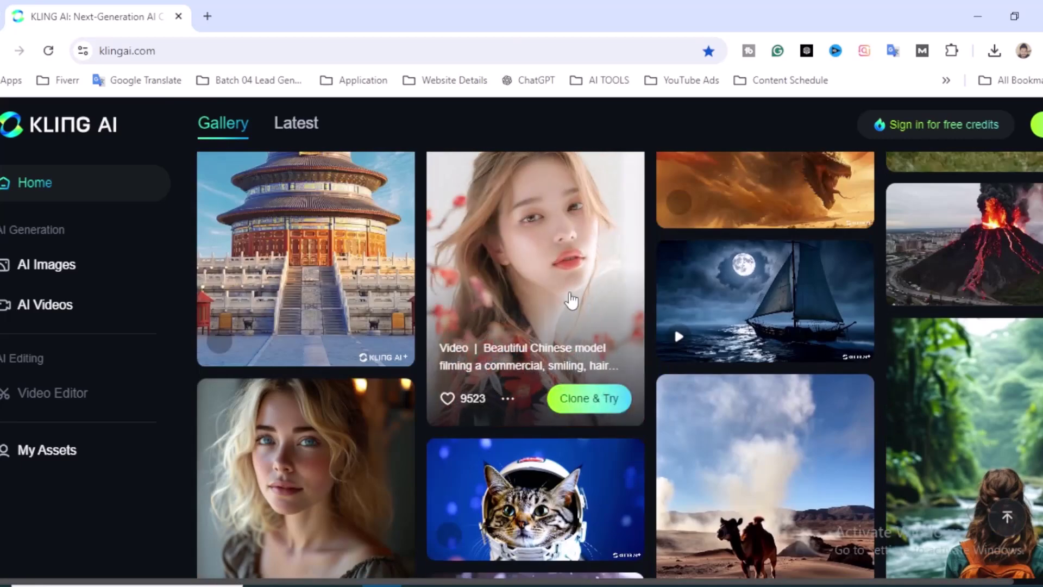
left_click(622, 266)
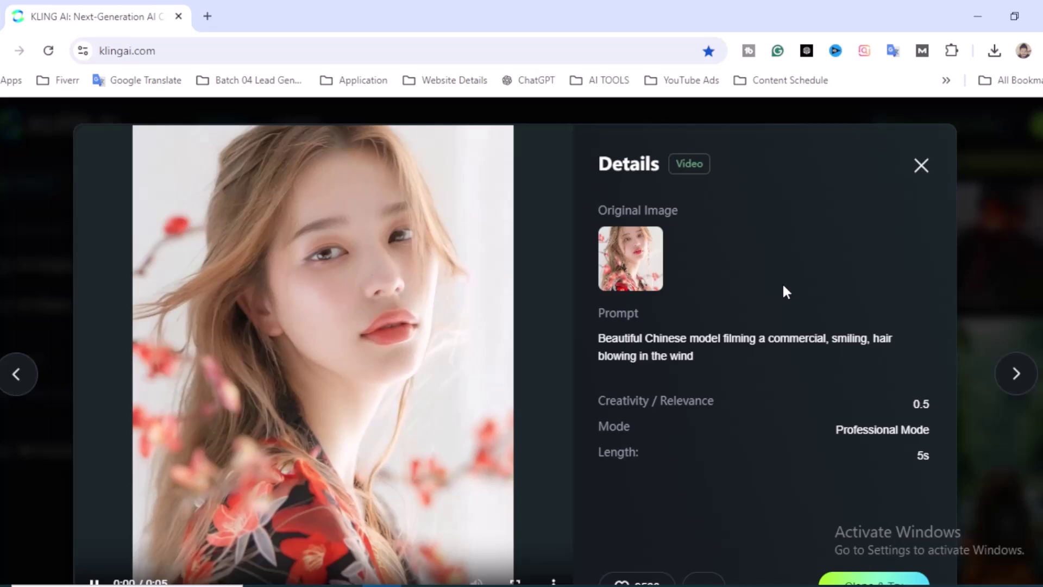
scroll(707, 228, "down", 2)
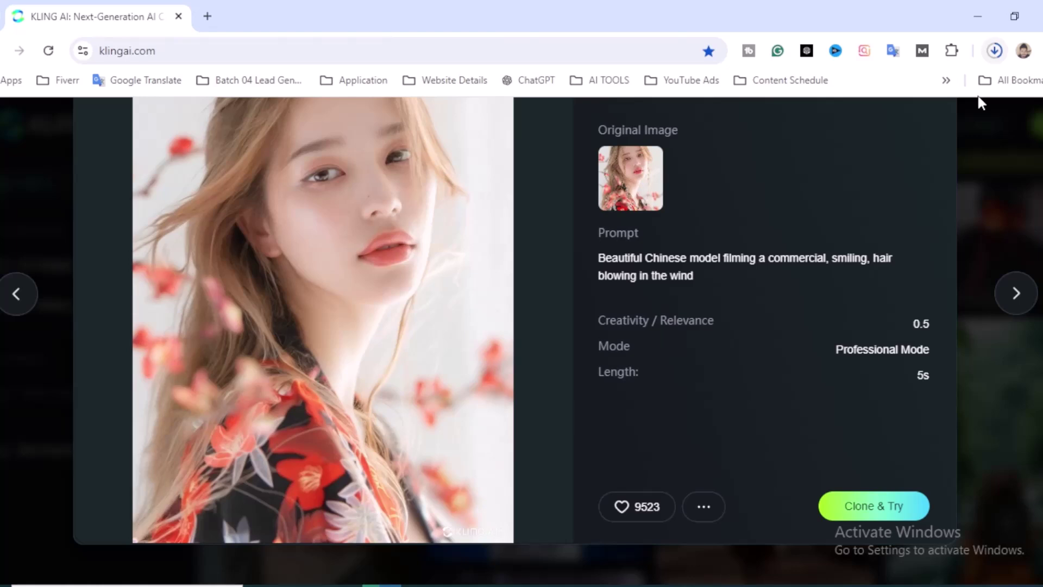
left_click(994, 51)
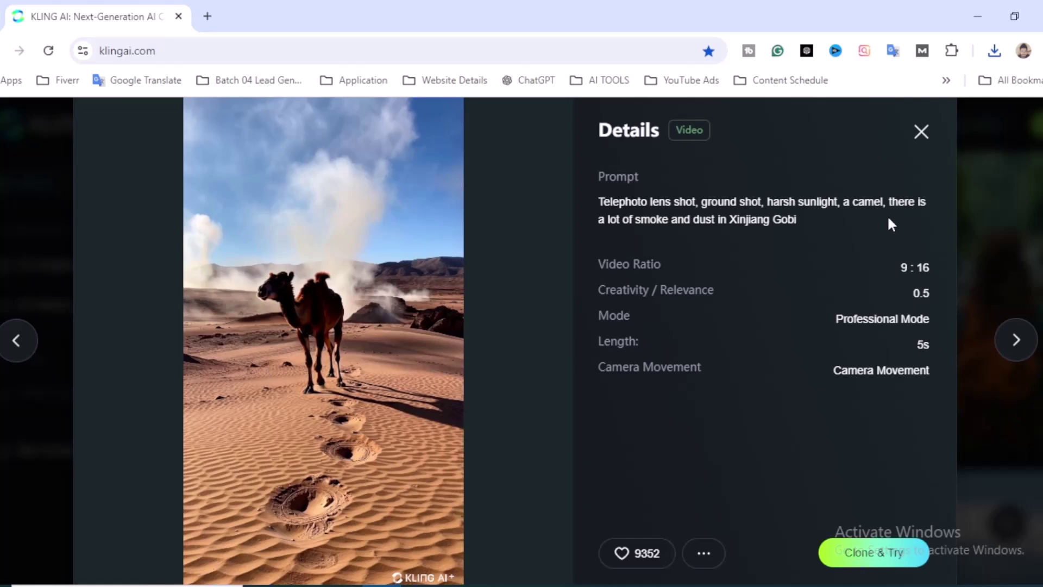
key("Escape")
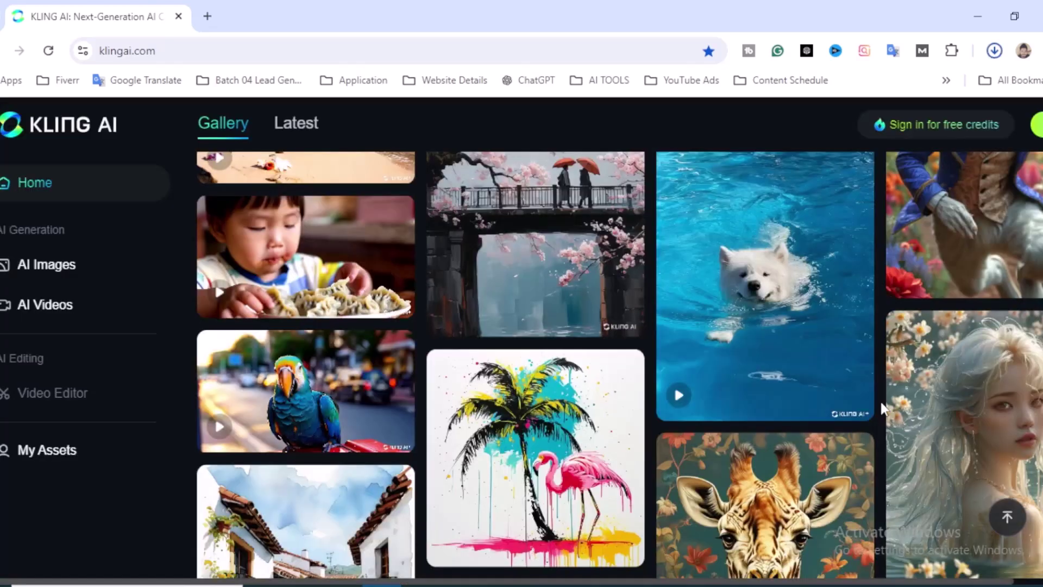
scroll(882, 408, "down", 5)
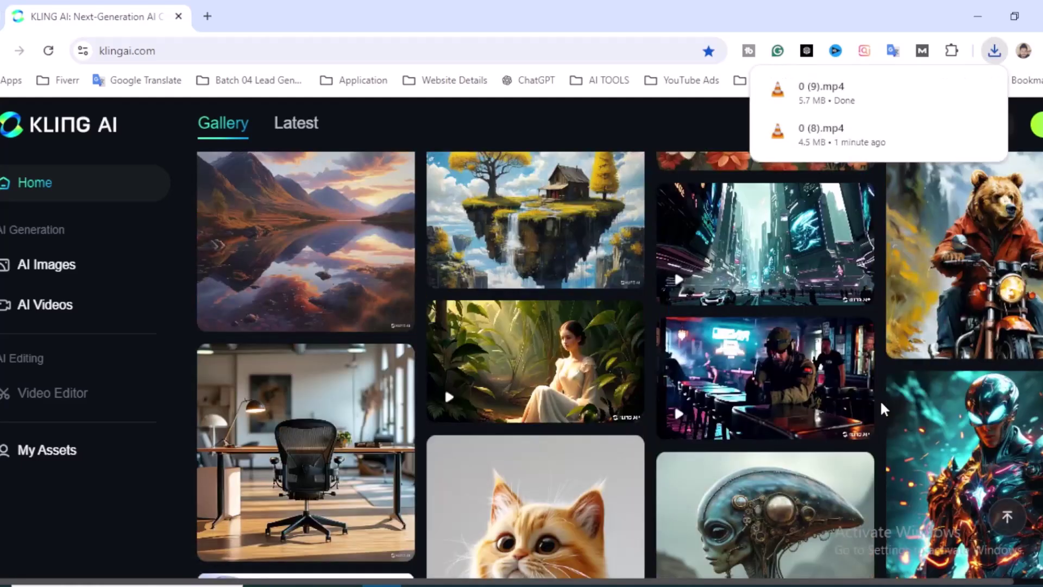
scroll(881, 405, "down", 5)
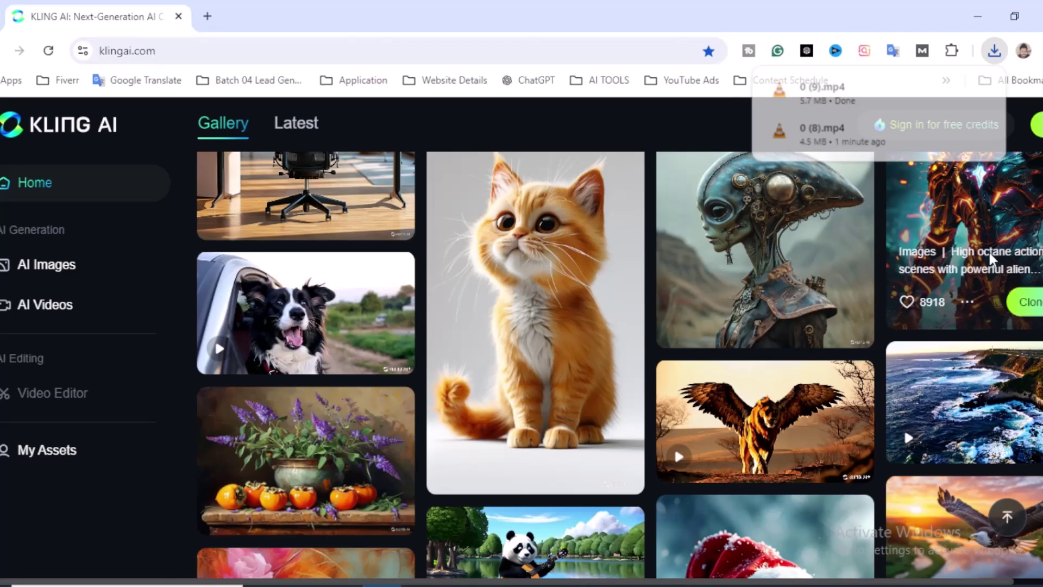
- Bring up the free-credits sign-in form, then dismiss it
left_click(988, 251)
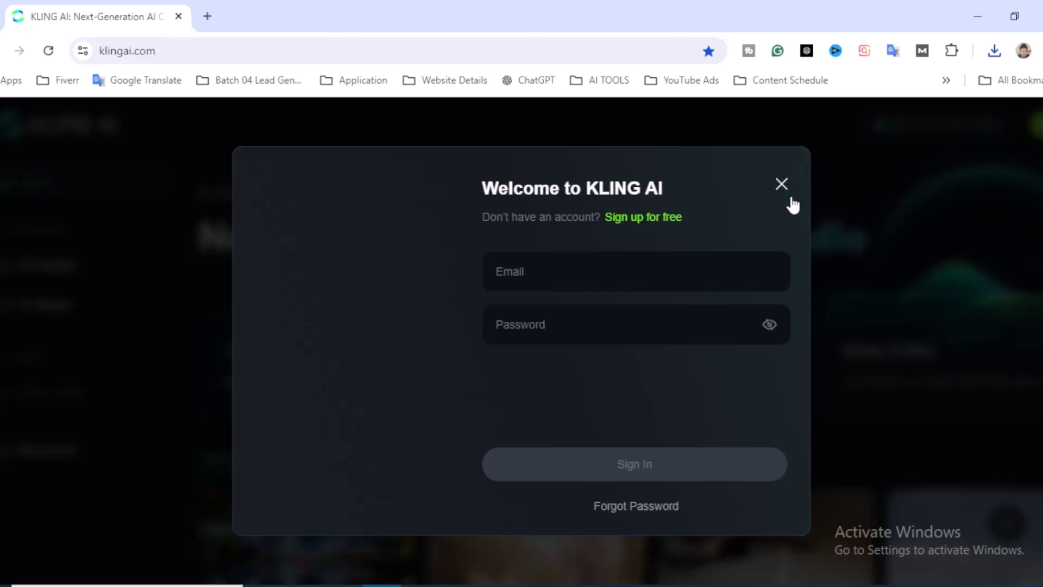
left_click(791, 199)
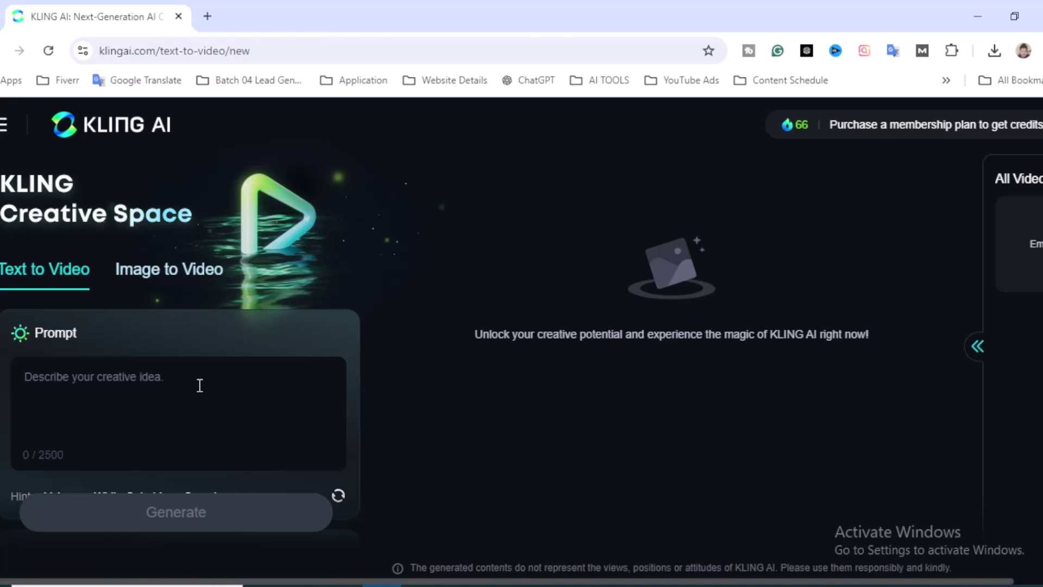
- After trying 1:1 and 16:9, settle on the 9:16 (720 x 1280) frame ratio
left_click(199, 387)
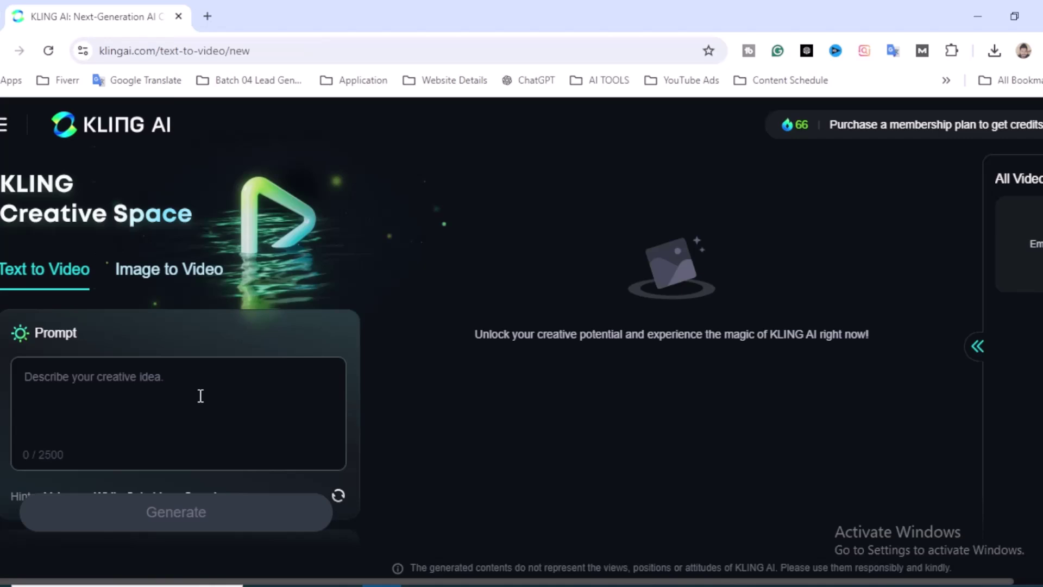
scroll(201, 396, "down", 5)
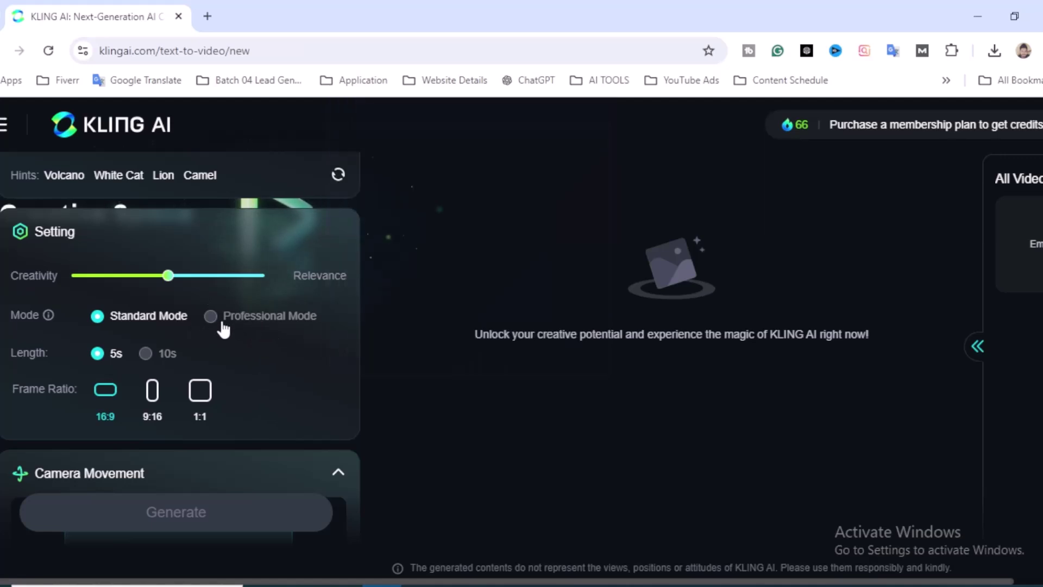
mouse_move(262, 318)
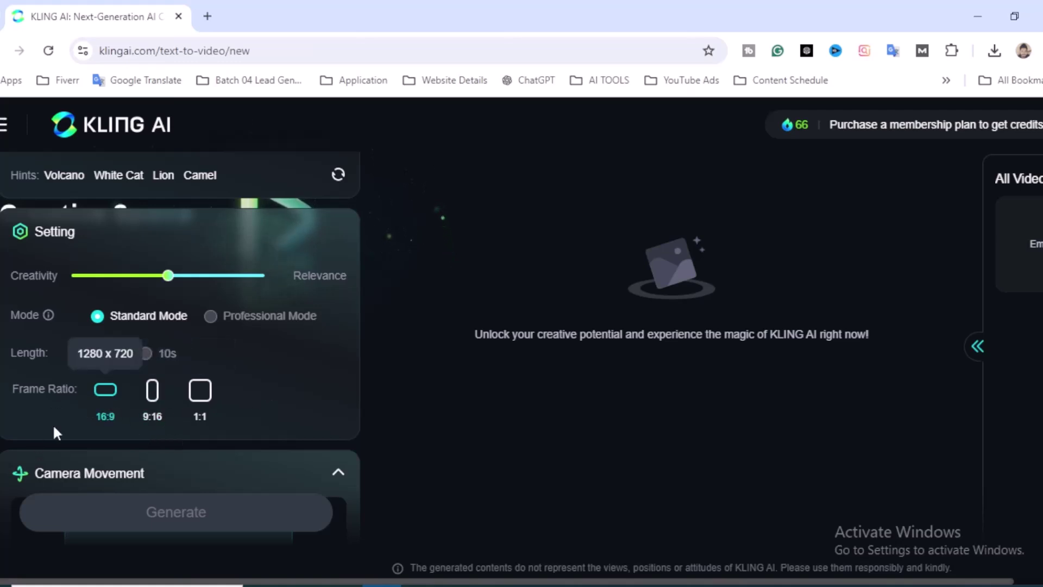
left_click(154, 411)
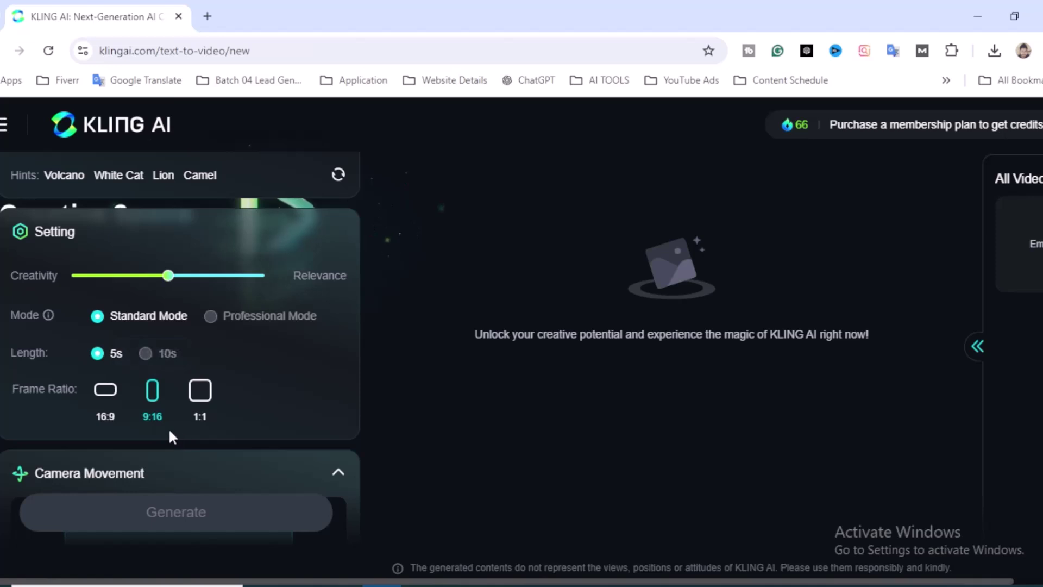
left_click(201, 394)
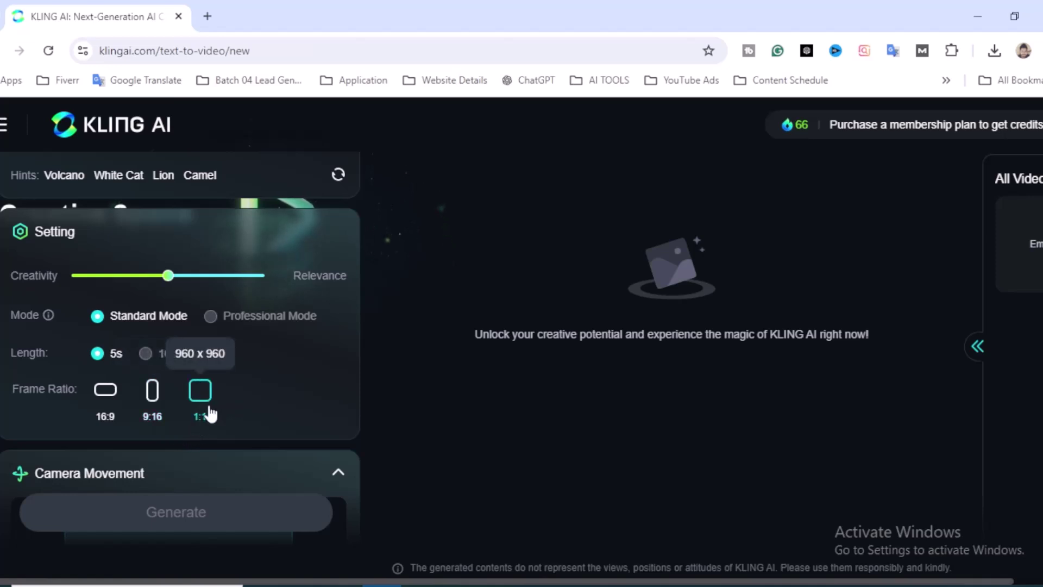
left_click(130, 404)
left_click(162, 426)
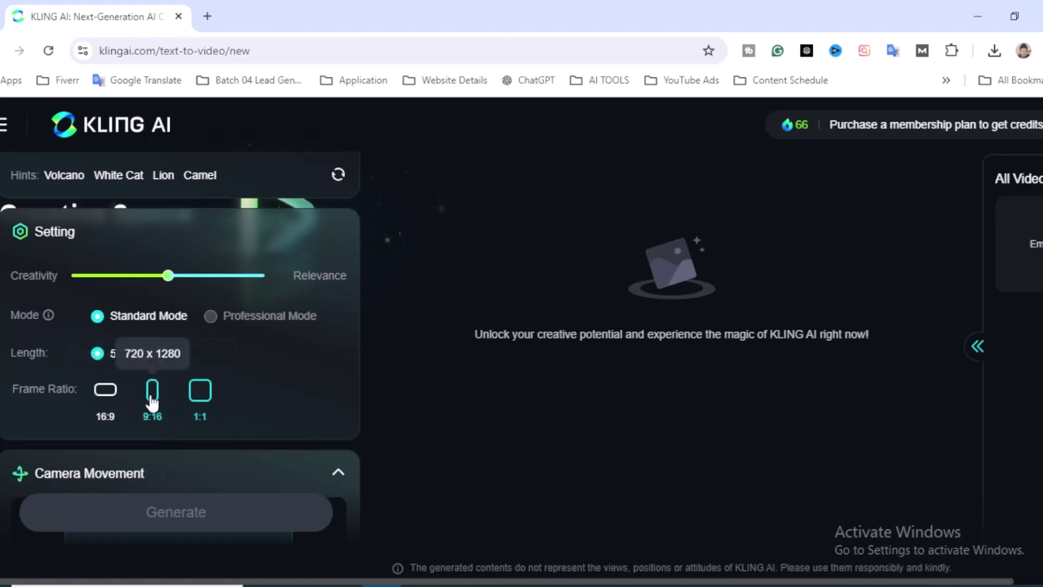
mouse_move(146, 356)
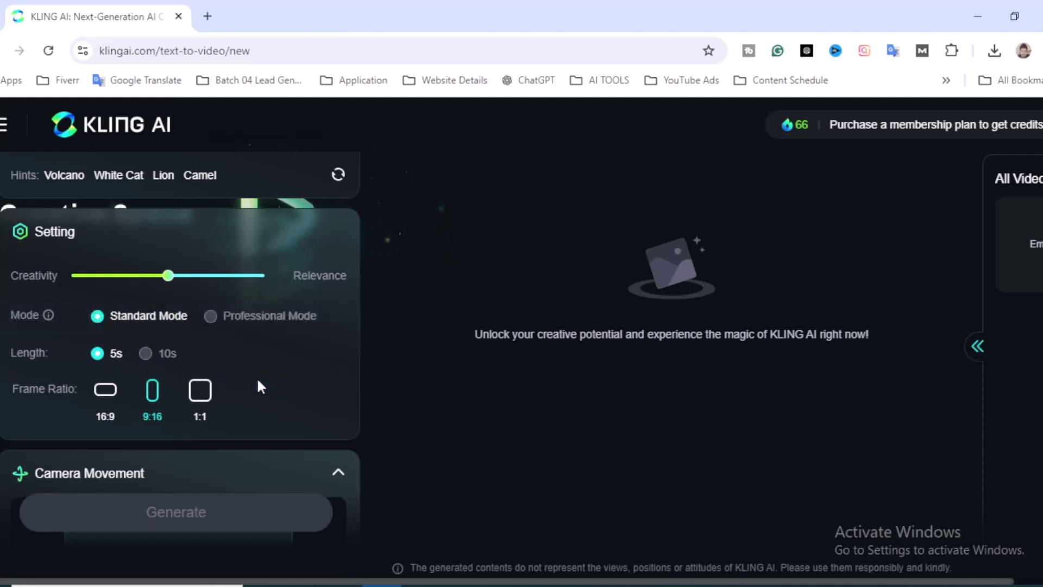
- Review the Camera Control movement options and leave them at the default
scroll(282, 375, "down", 4)
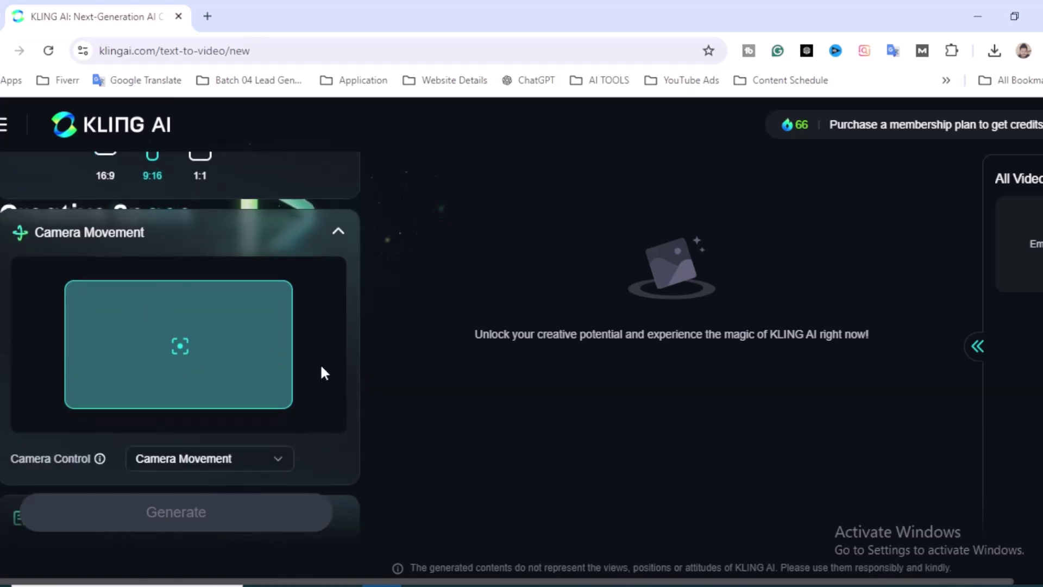
scroll(321, 370, "down", 2)
left_click(245, 378)
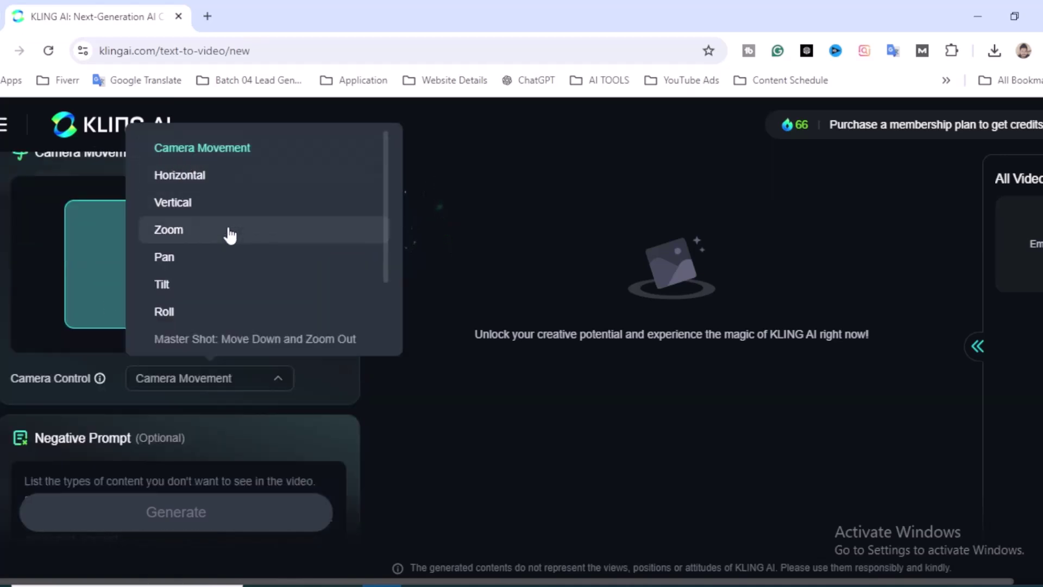
scroll(299, 269, "down", 2)
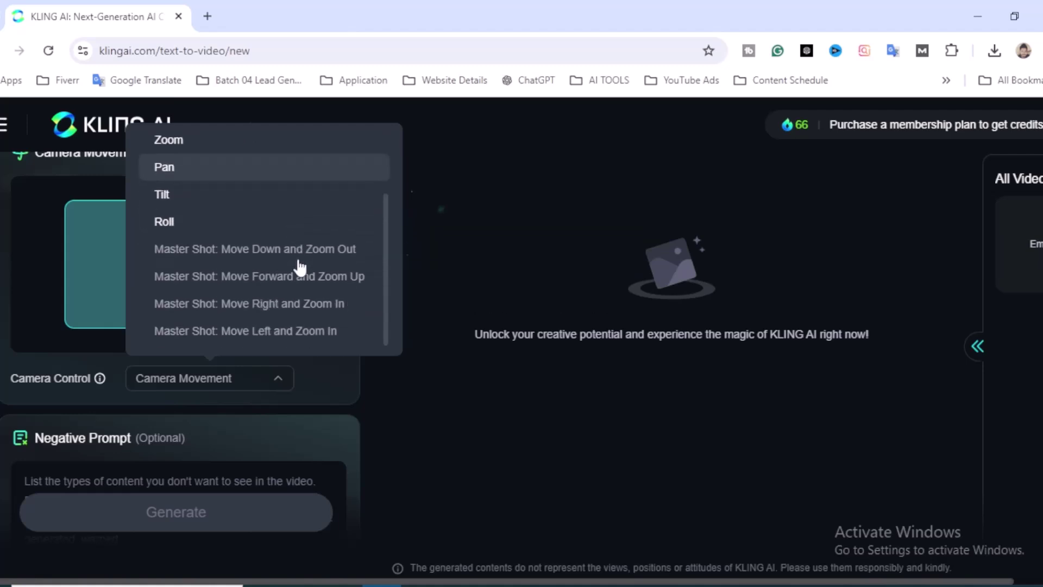
mouse_move(296, 296)
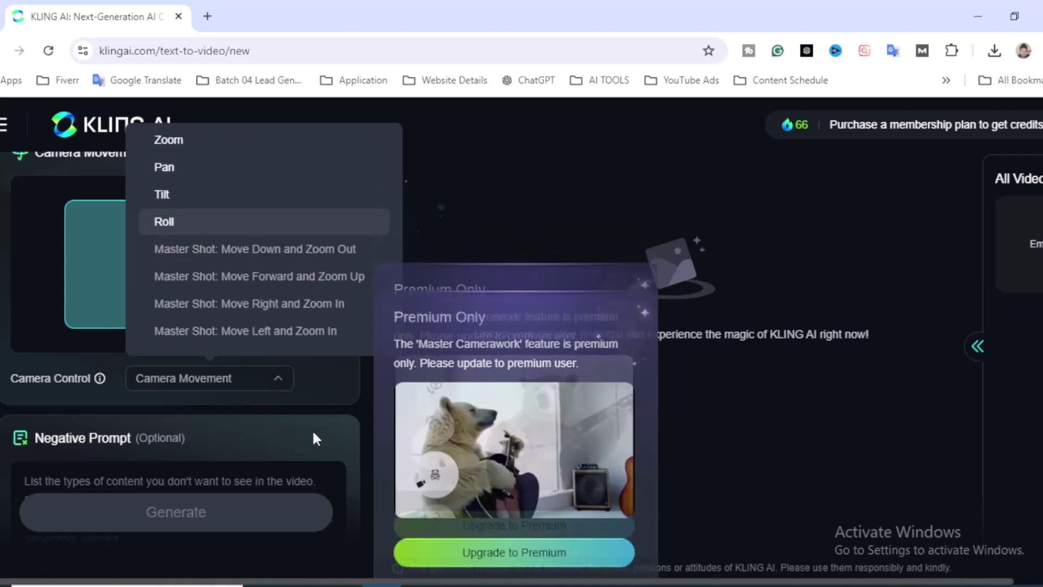
left_click(324, 409)
scroll(324, 397, "down", 2)
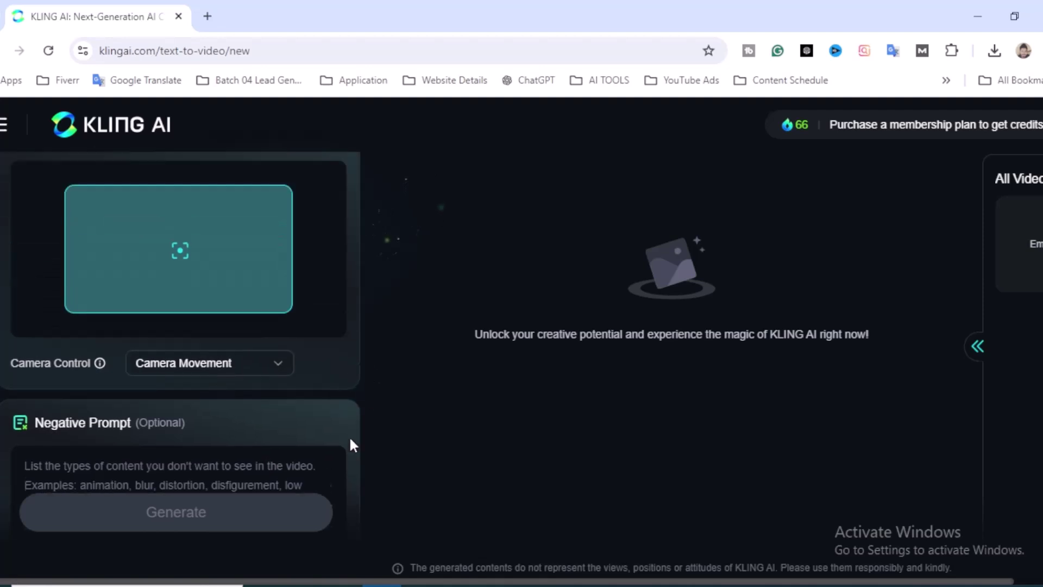
- Return to the empty prompt box and switch to the ChatGPT tab for the script
scroll(350, 436, "up", 3)
scroll(303, 421, "up", 10)
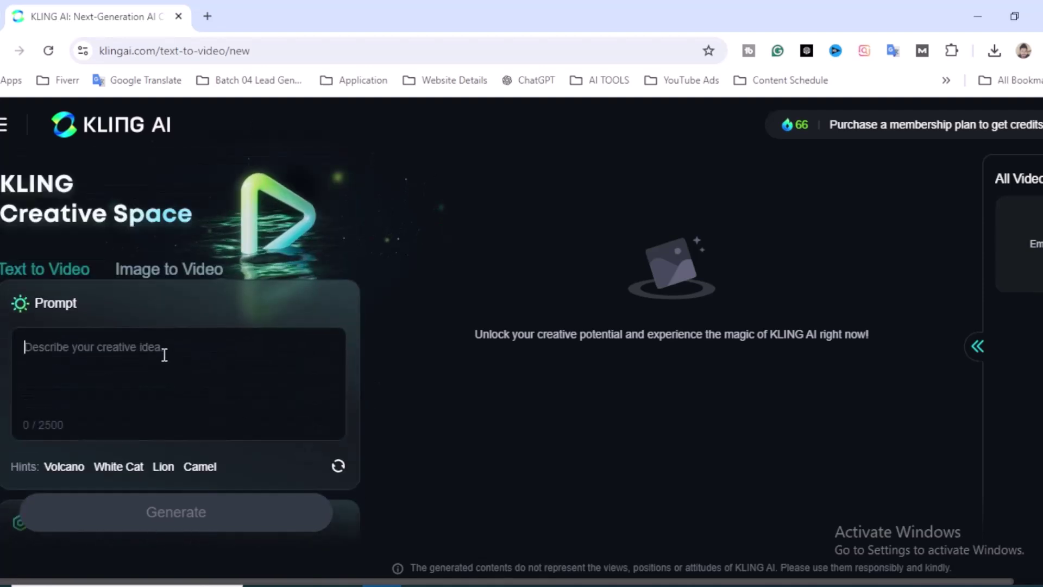
left_click(163, 354)
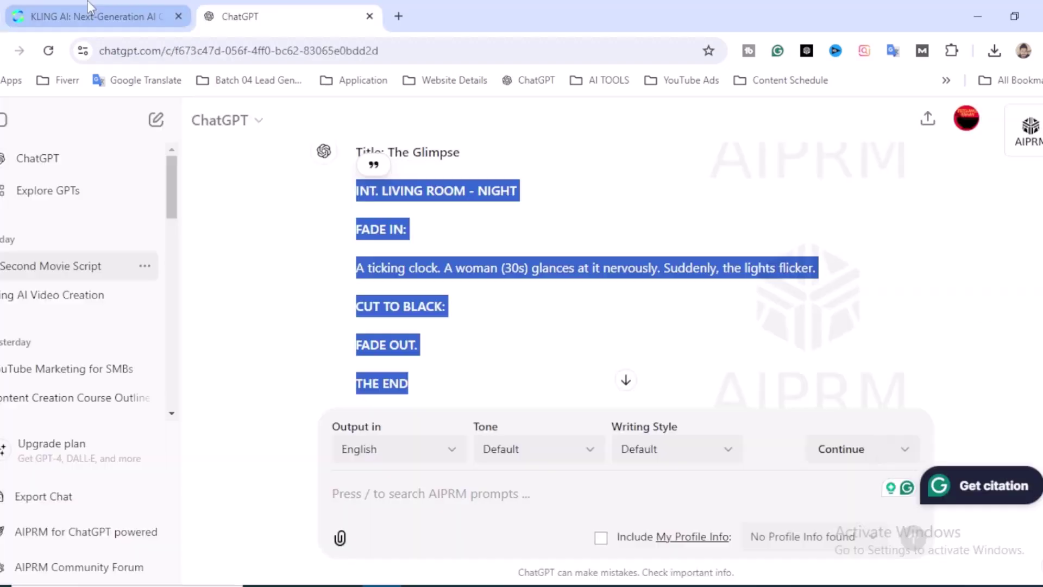
left_click(90, 11)
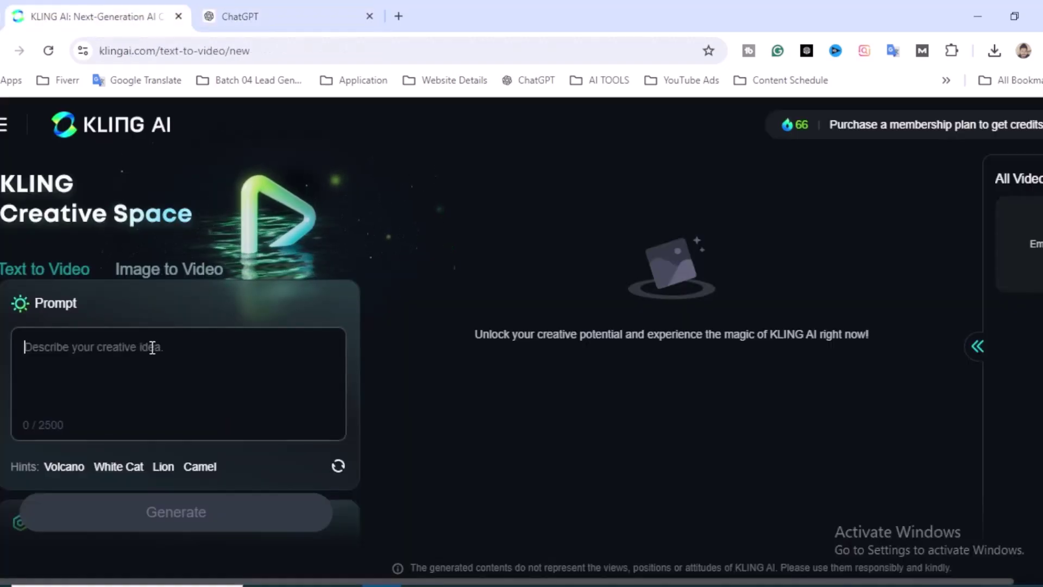
- Paste the ticking-clock scene script into the prompt and start generating the video
type("FADE IN:  A ticking clock. A woman (30s) glances at it nervously. Suddenly, the lights flicker.  CUT TO BLACK:  FADE OUT.")
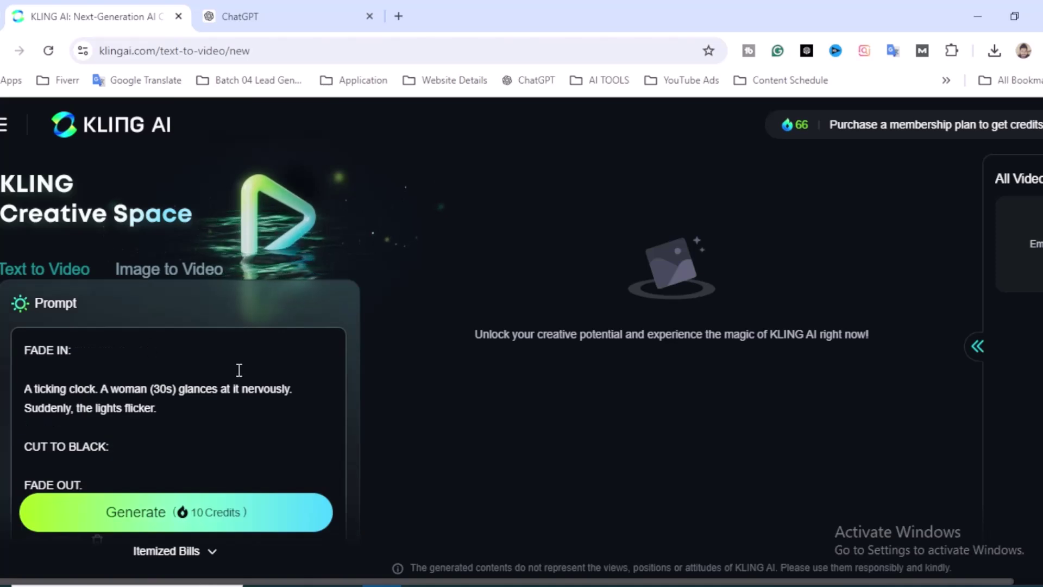
scroll(259, 380, "down", 4)
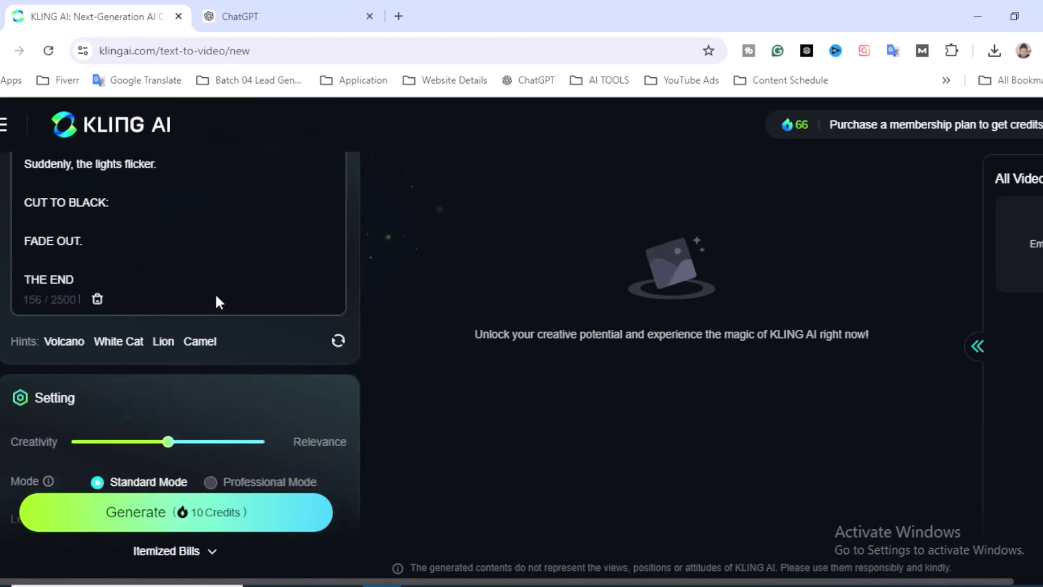
scroll(284, 283, "up", 1)
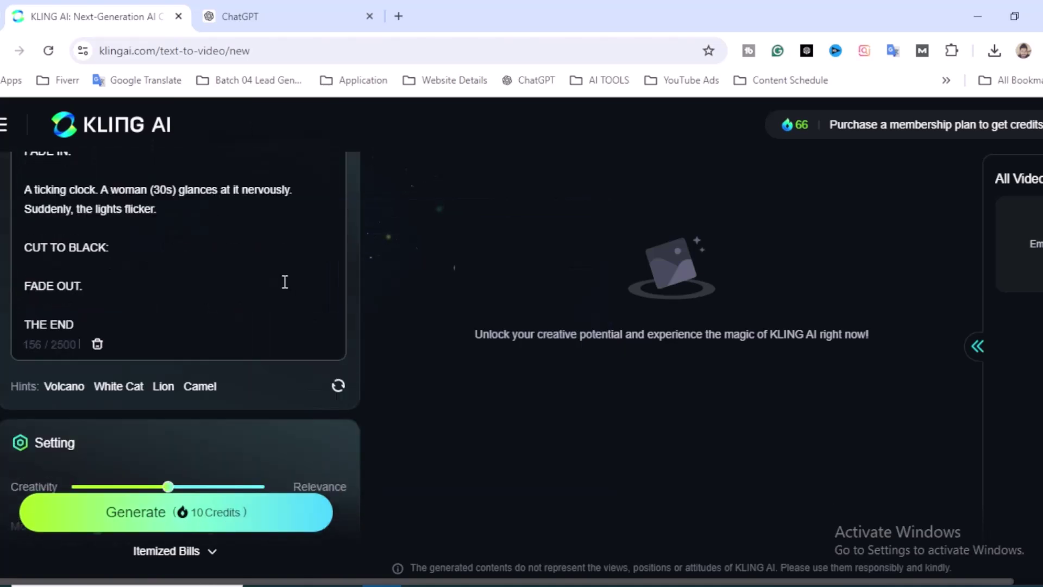
scroll(285, 283, "down", 8)
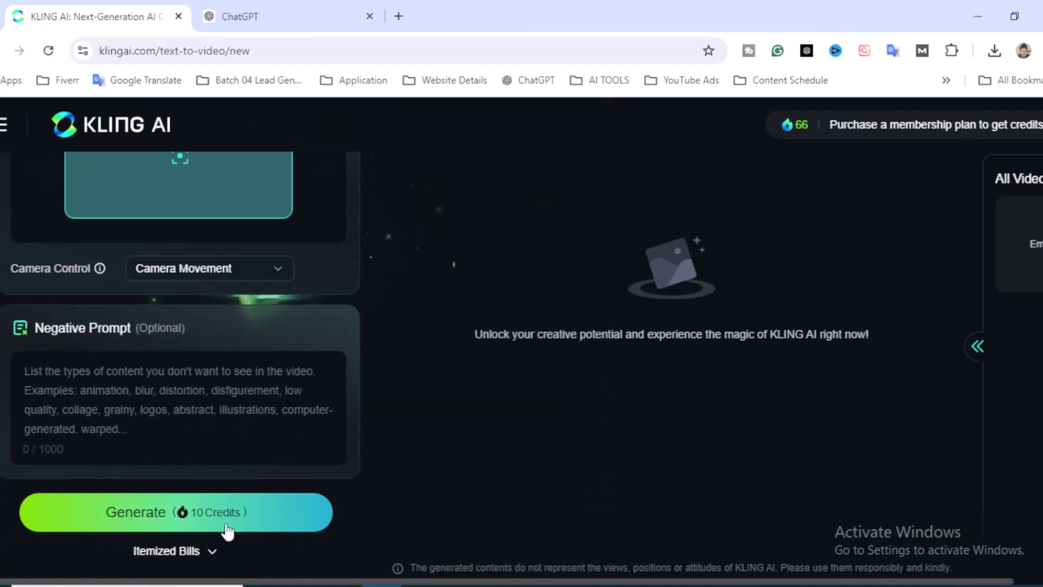
left_click(182, 515)
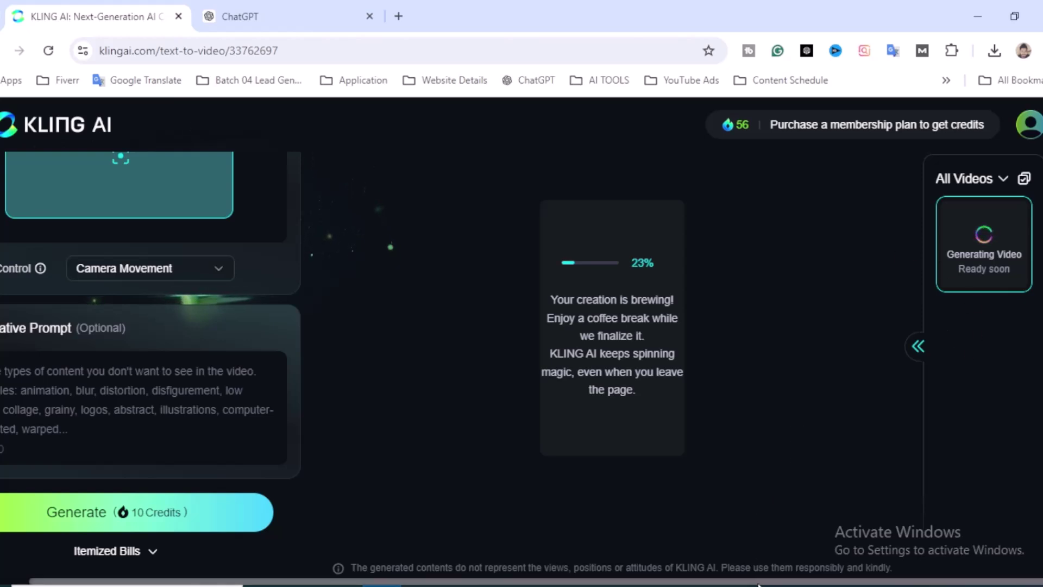
- Wait until the 5s portrait clip of the worried woman by the wall clock finishes
scroll(758, 581, "left", 2)
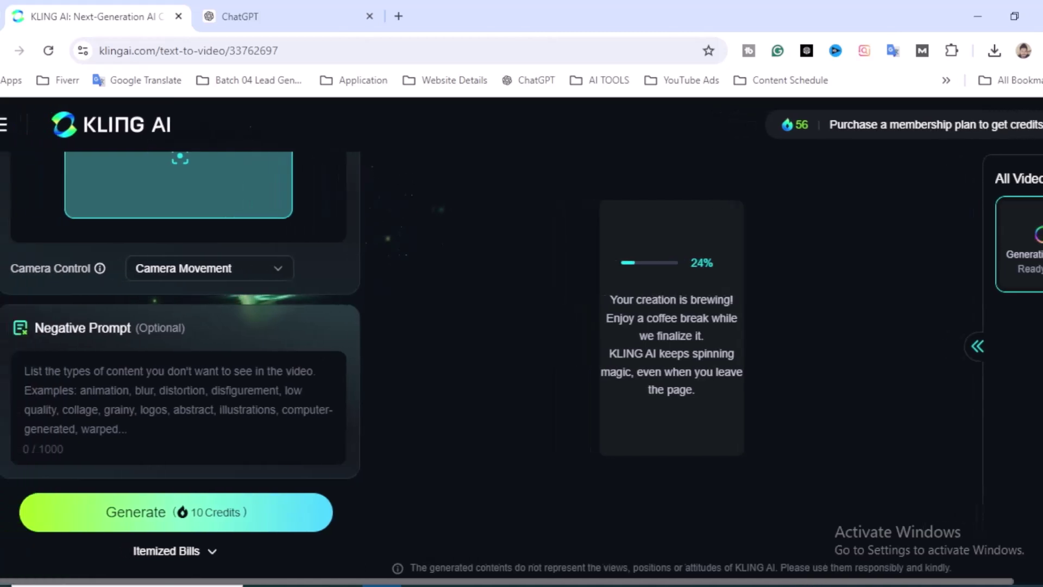
scroll(758, 581, "right", 2)
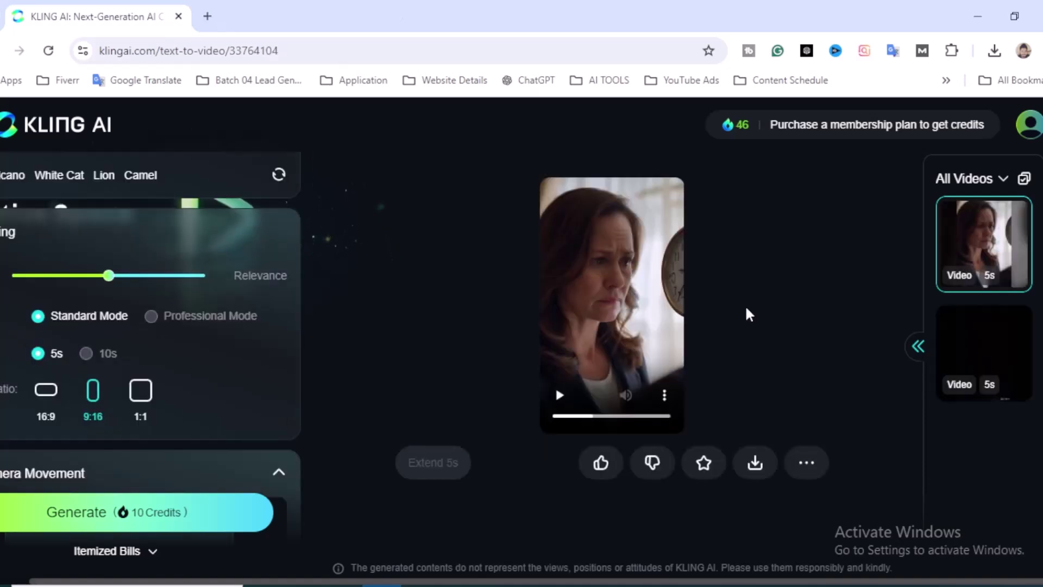
- Download the clip with watermark as High_Performance_9x16_A_ticking_clock__A_woman__30s__g.mp4
mouse_move(754, 464)
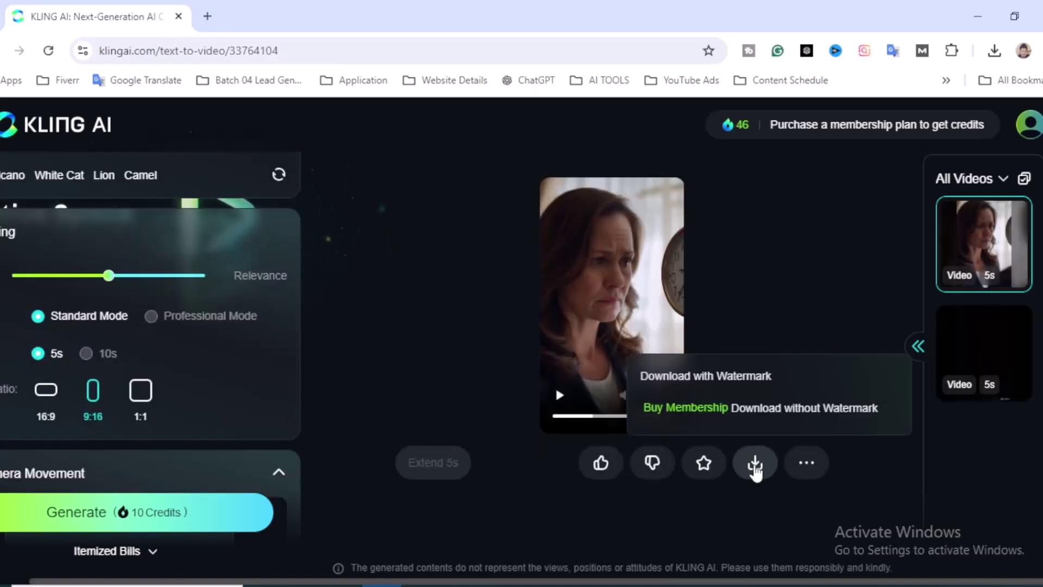
left_click(757, 466)
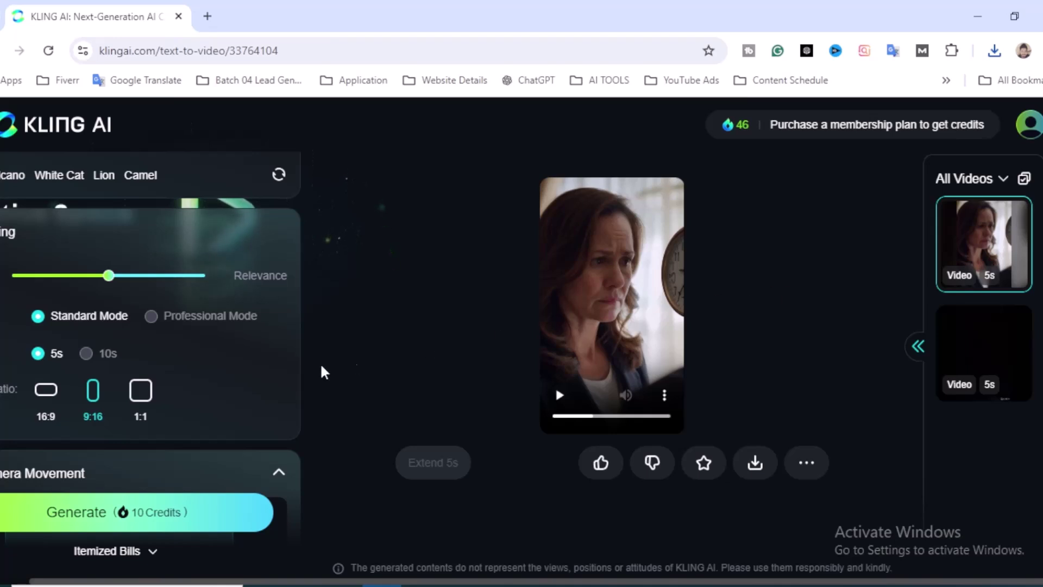
scroll(232, 395, "up", 6)
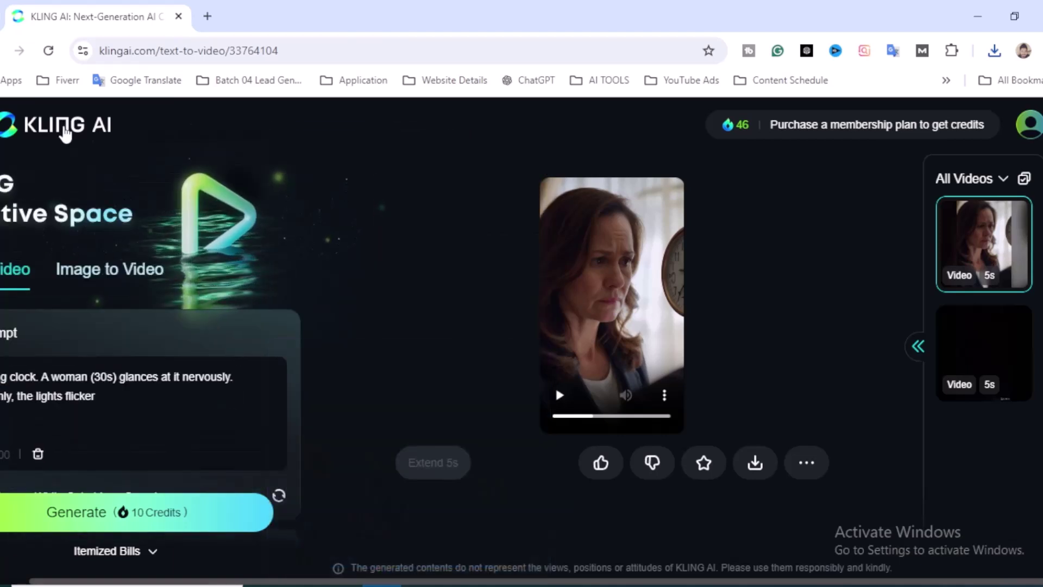
- Go back to the Kling AI home page and scroll down through the Gallery thumbnails
left_click(71, 131)
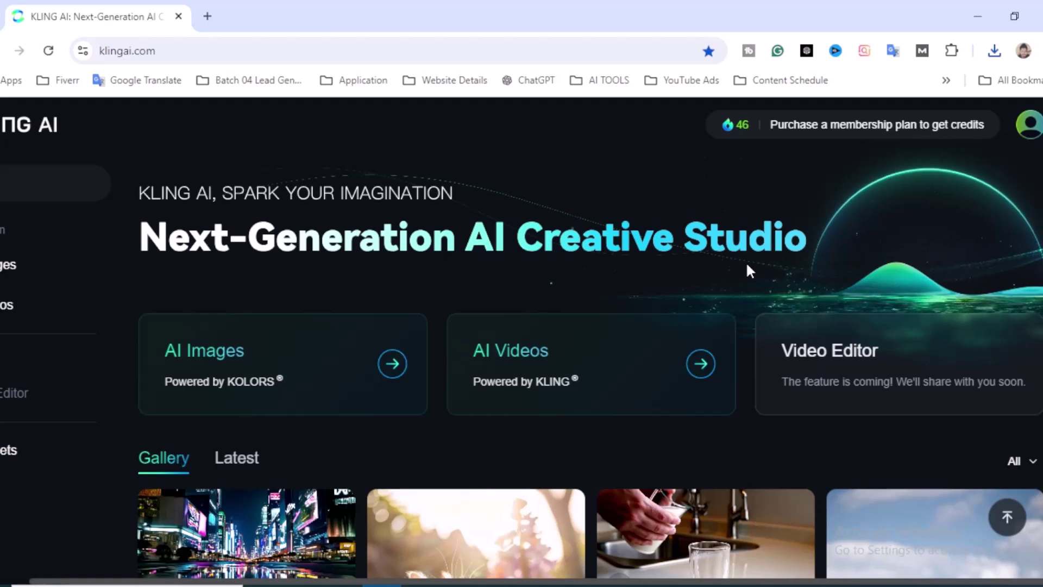
scroll(749, 265, "down", 4)
scroll(821, 347, "down", 10)
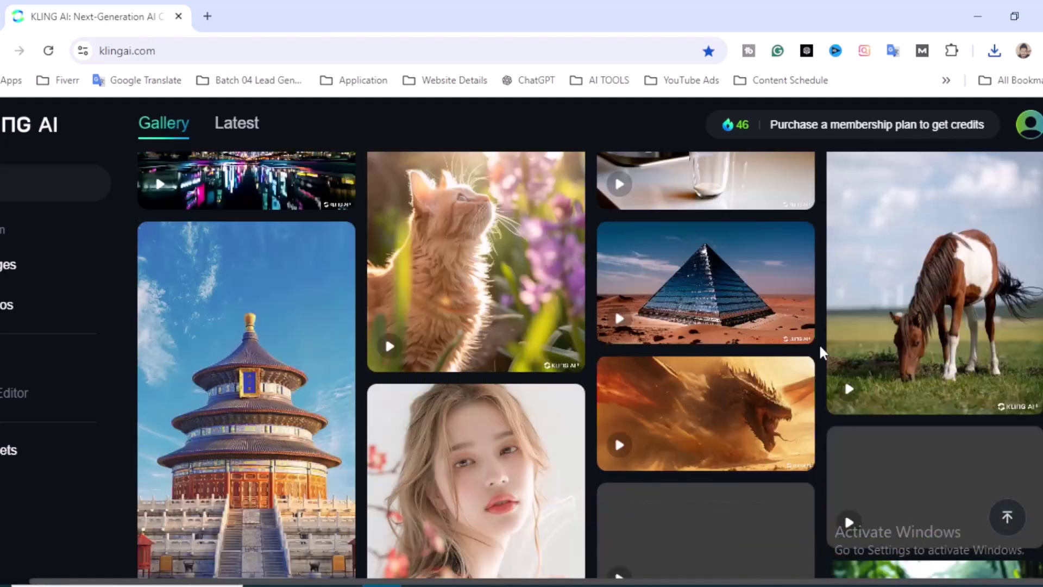
scroll(821, 350, "down", 2)
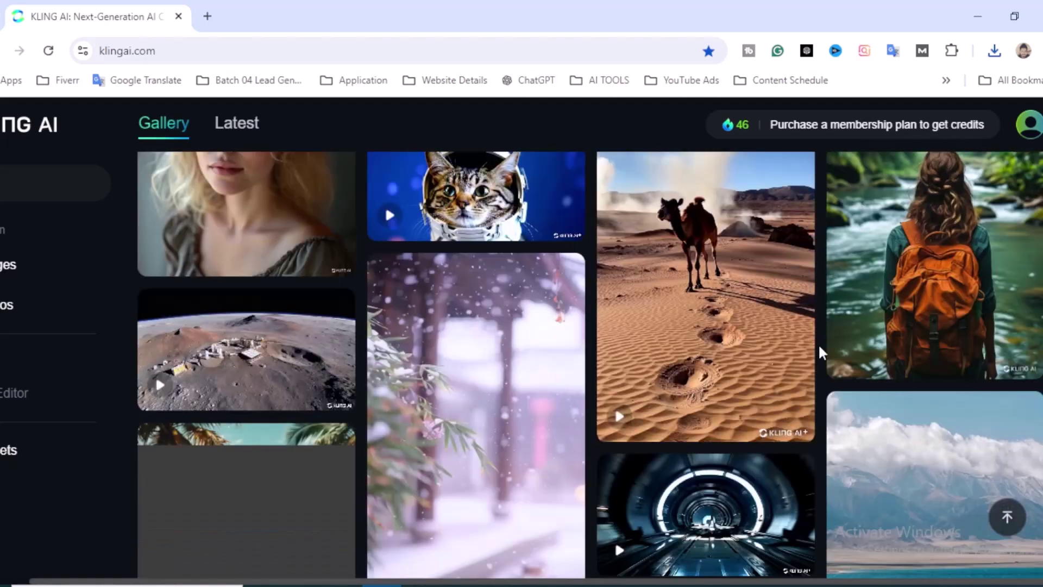
scroll(815, 386, "down", 8)
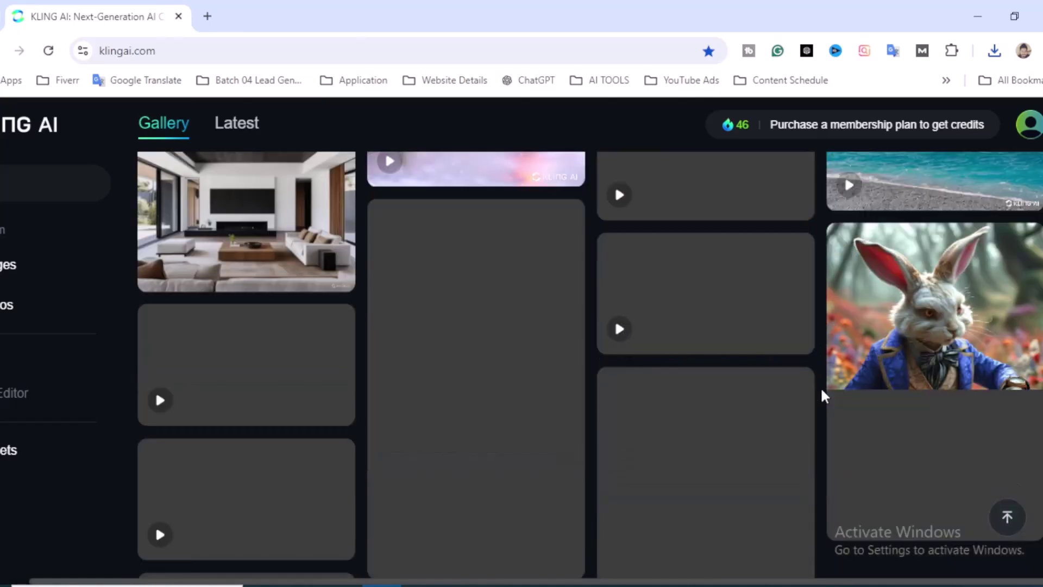
- Open the colourful-makeup portrait's details and page through to the hedgehog-in-a-cave image
scroll(820, 386, "down", 3)
left_click(493, 342)
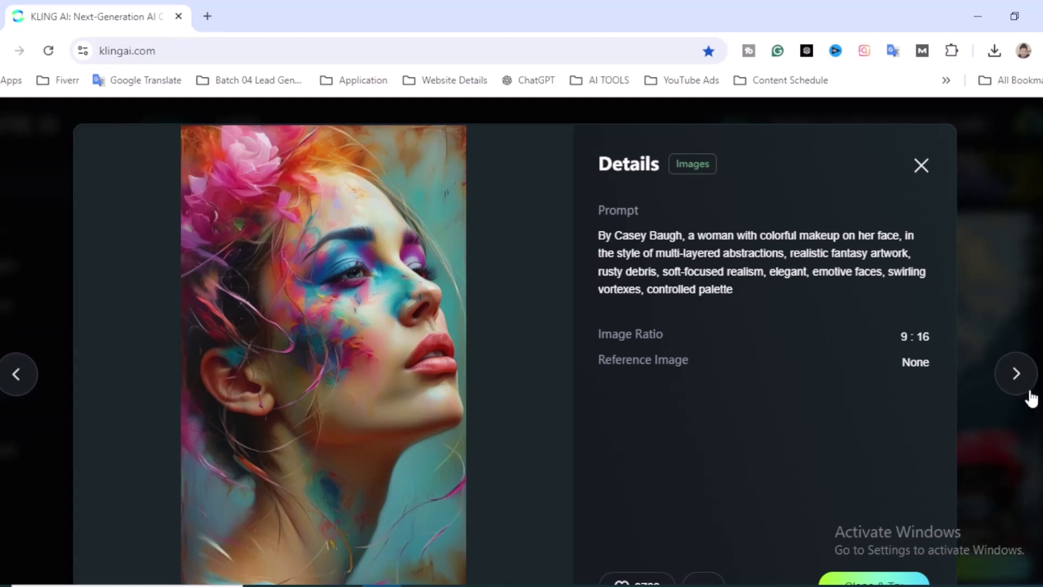
left_click(1030, 397)
left_click(1023, 393)
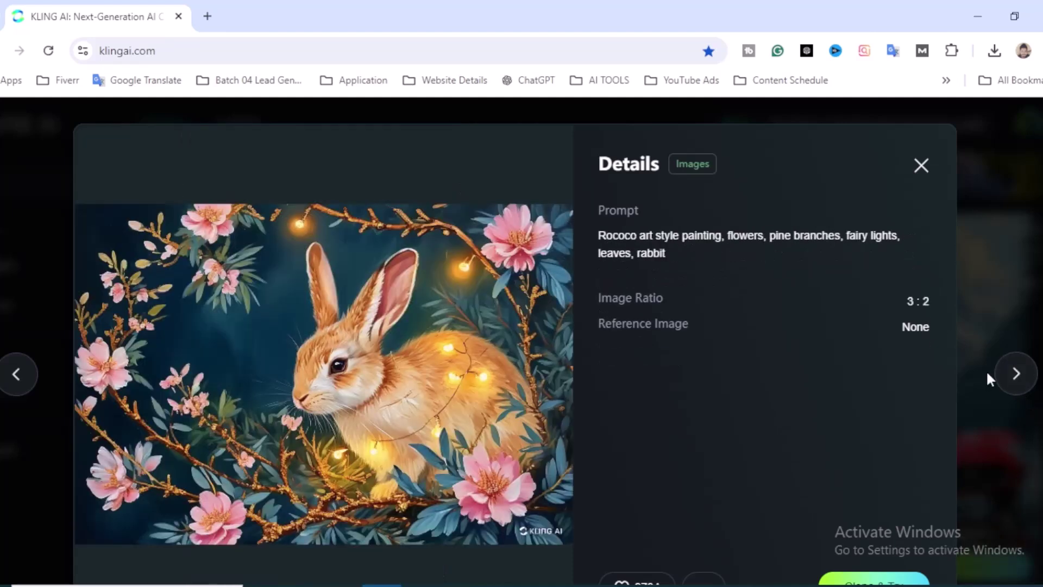
left_click(989, 374)
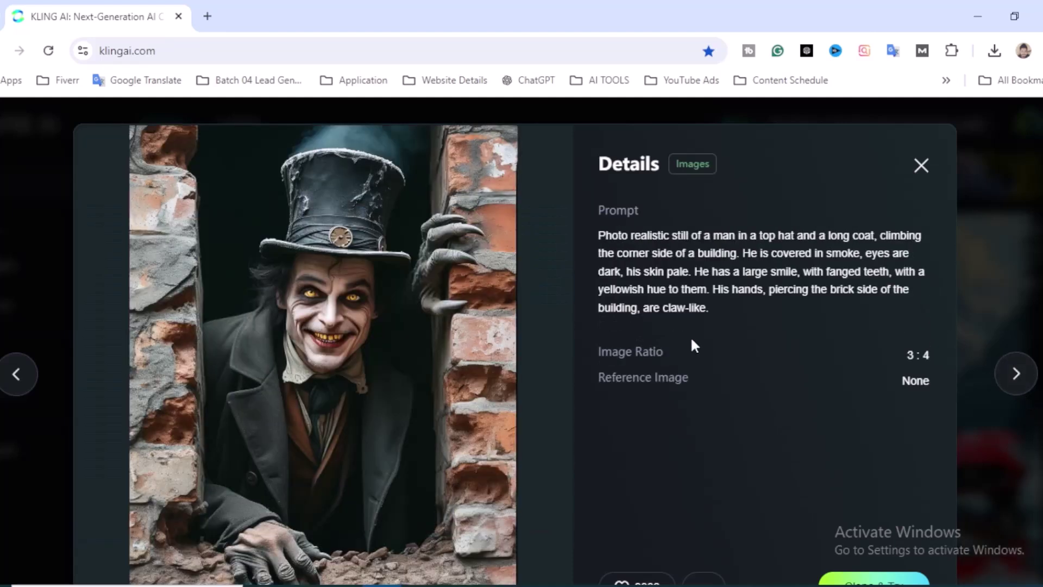
left_click(1023, 386)
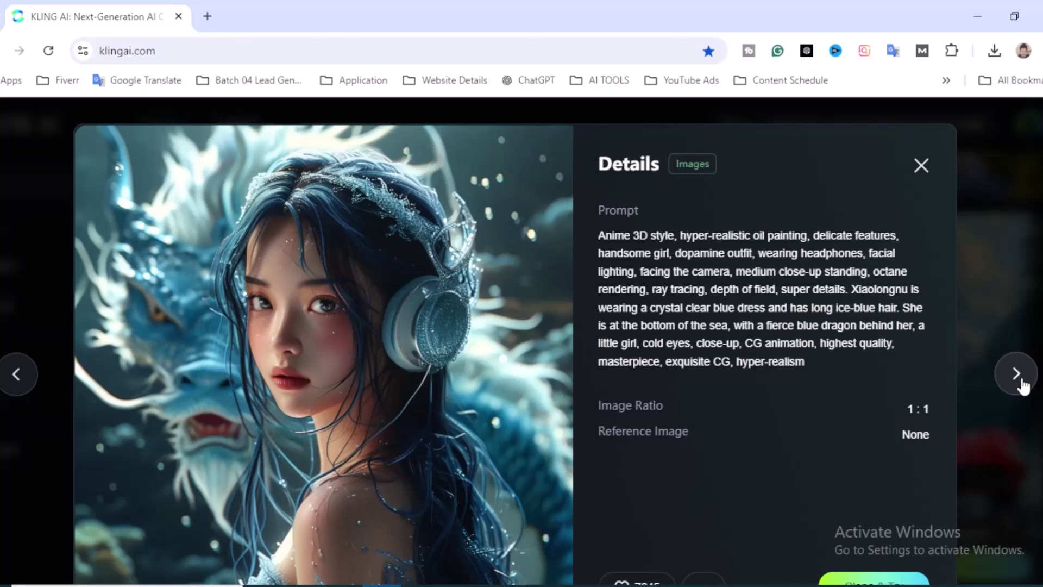
left_click(1017, 375)
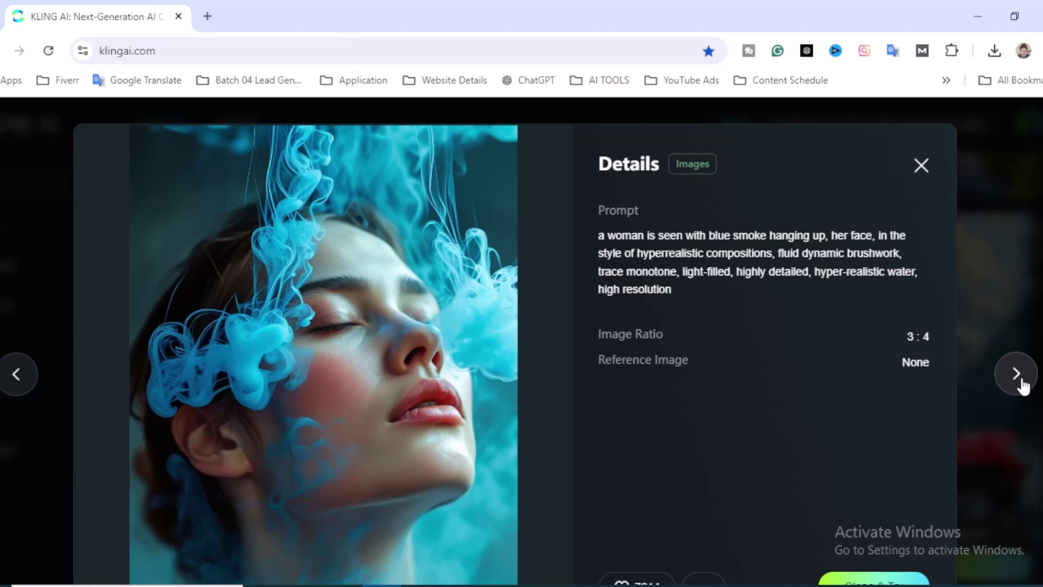
left_click(1017, 375)
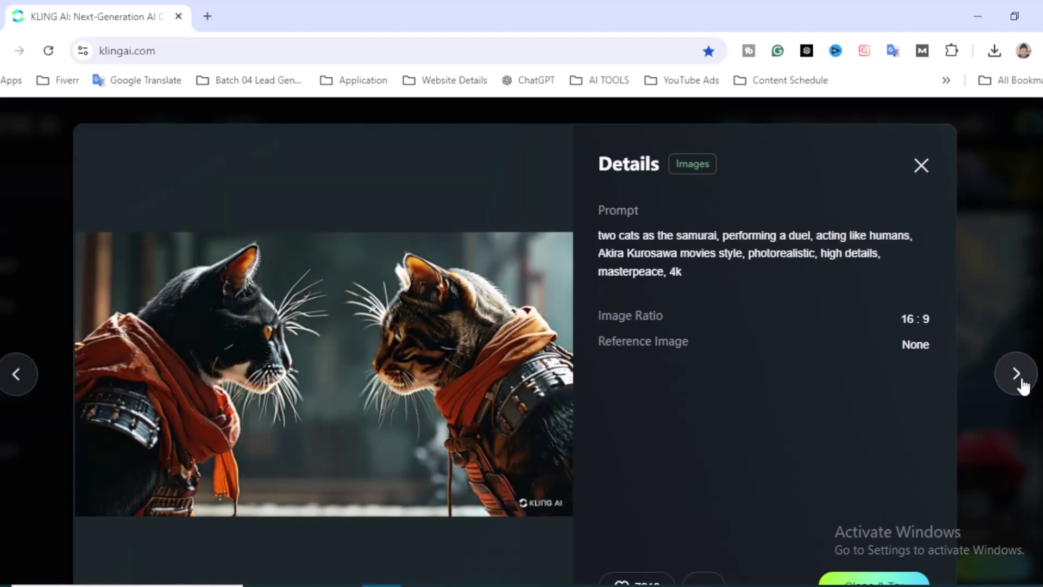
left_click(1017, 375)
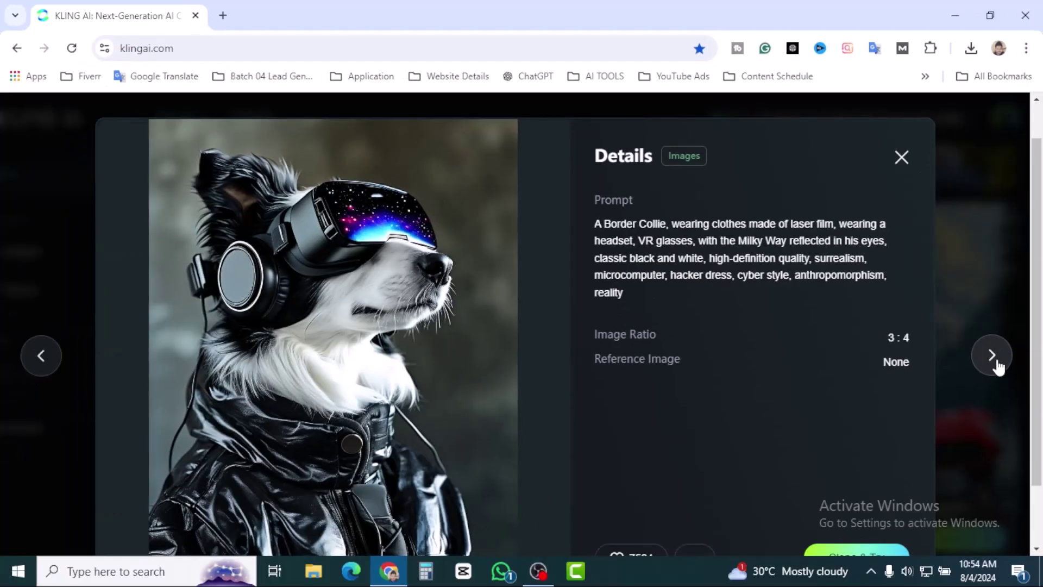
left_click(992, 356)
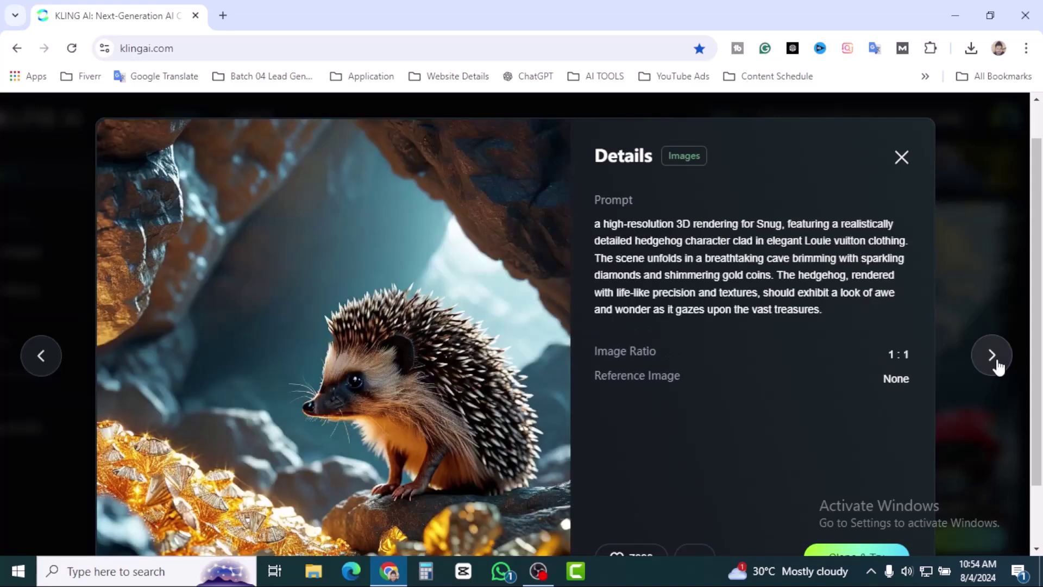
- Continue through the office, gecko, bathroom cat and unicorn images to the chicken in a hat
left_click(997, 364)
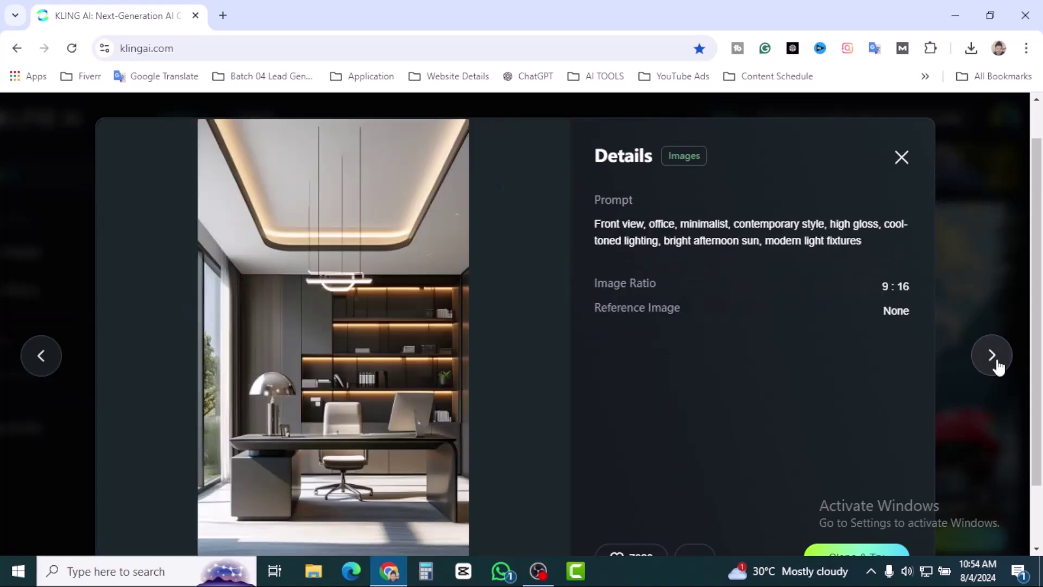
left_click(997, 365)
left_click(998, 365)
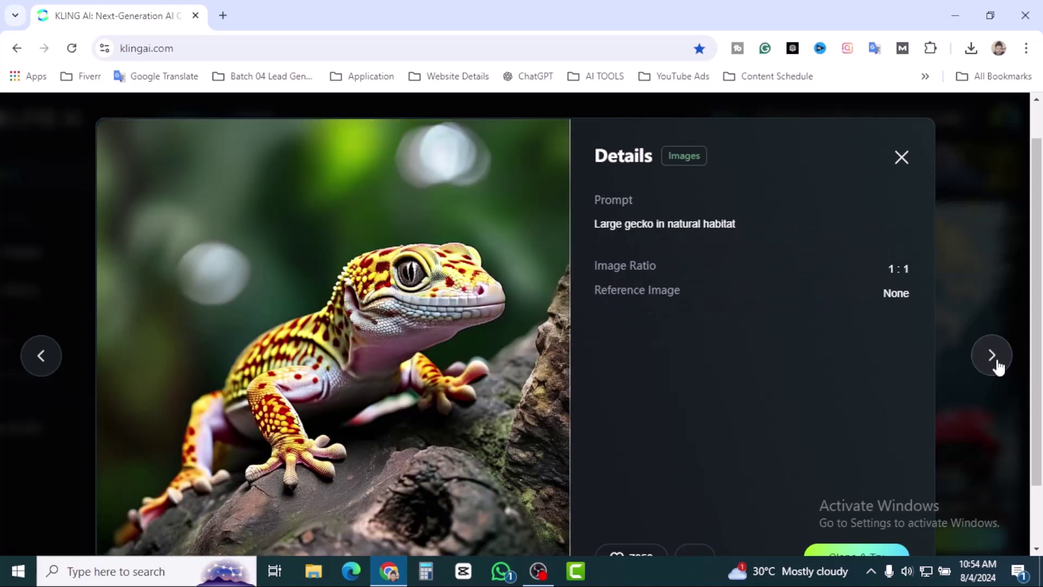
left_click(997, 366)
left_click(998, 365)
left_click(998, 365)
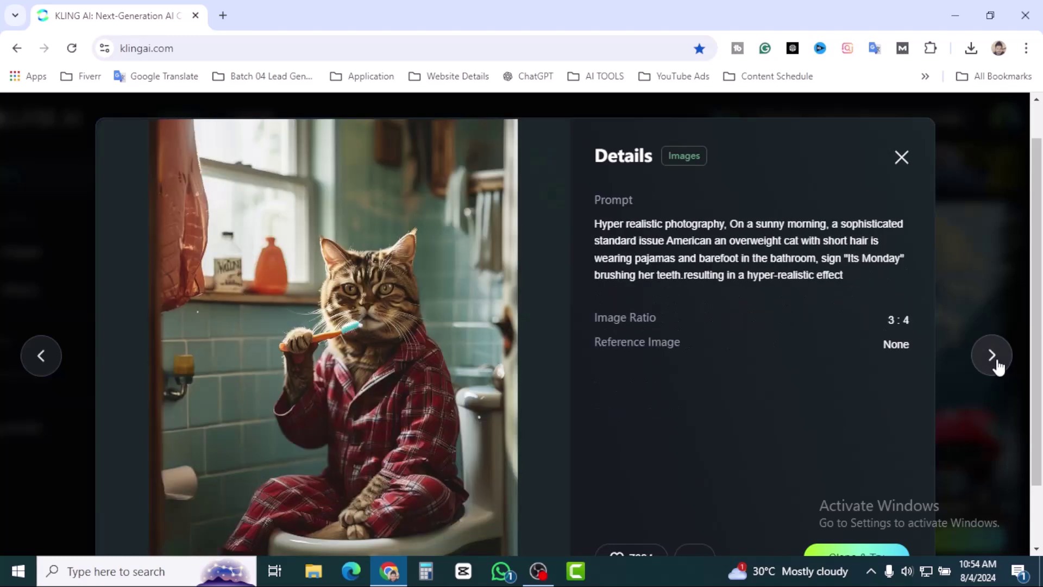
left_click(997, 365)
left_click(998, 365)
left_click(997, 365)
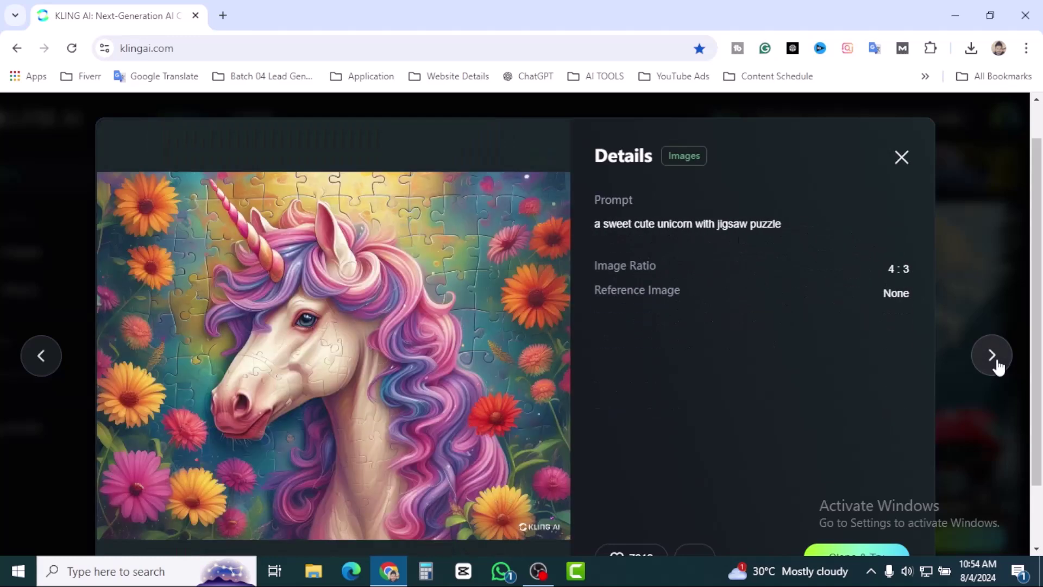
left_click(998, 365)
left_click(997, 364)
left_click(997, 365)
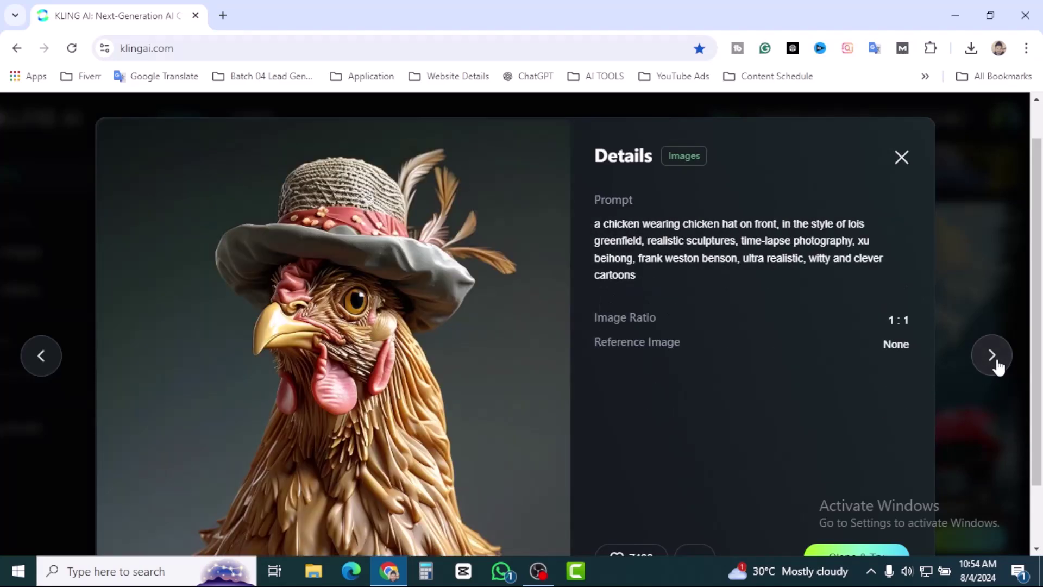